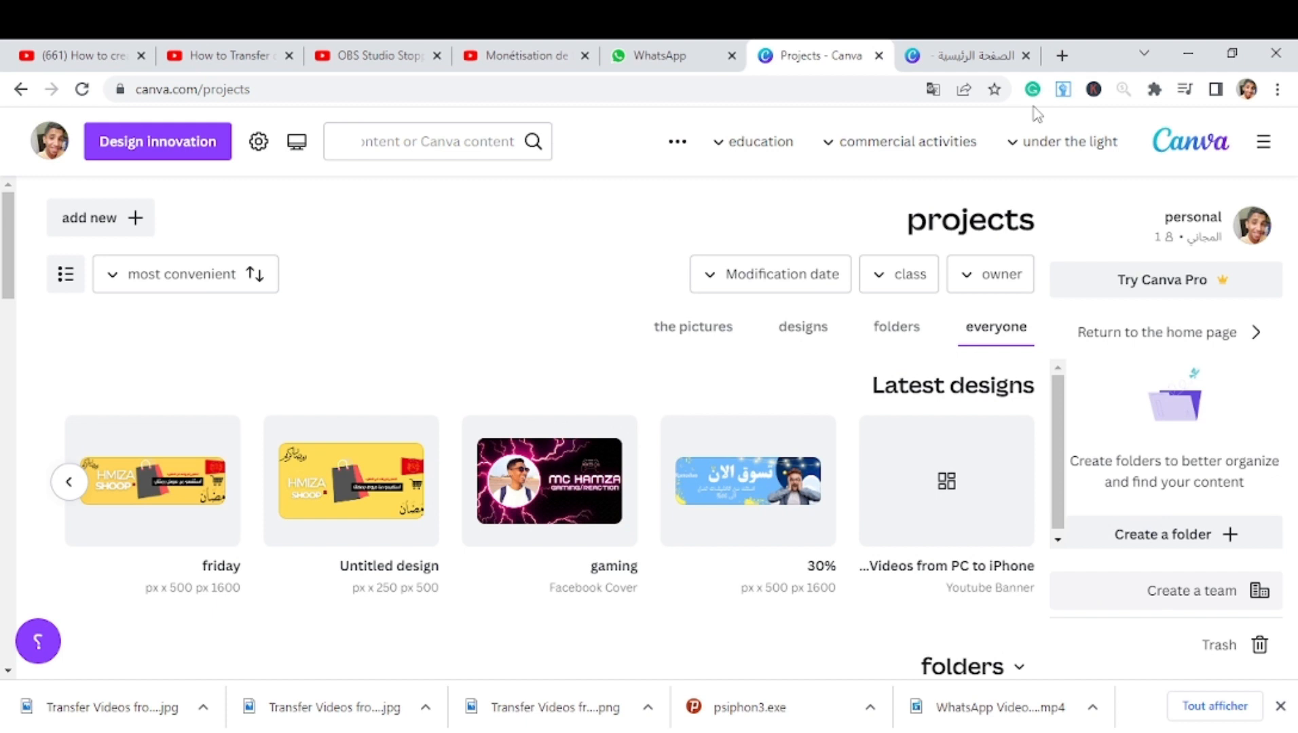
- Create a new blank YouTube banner design, finding the format with "you"
mouse_move(1035, 118)
click(129, 146)
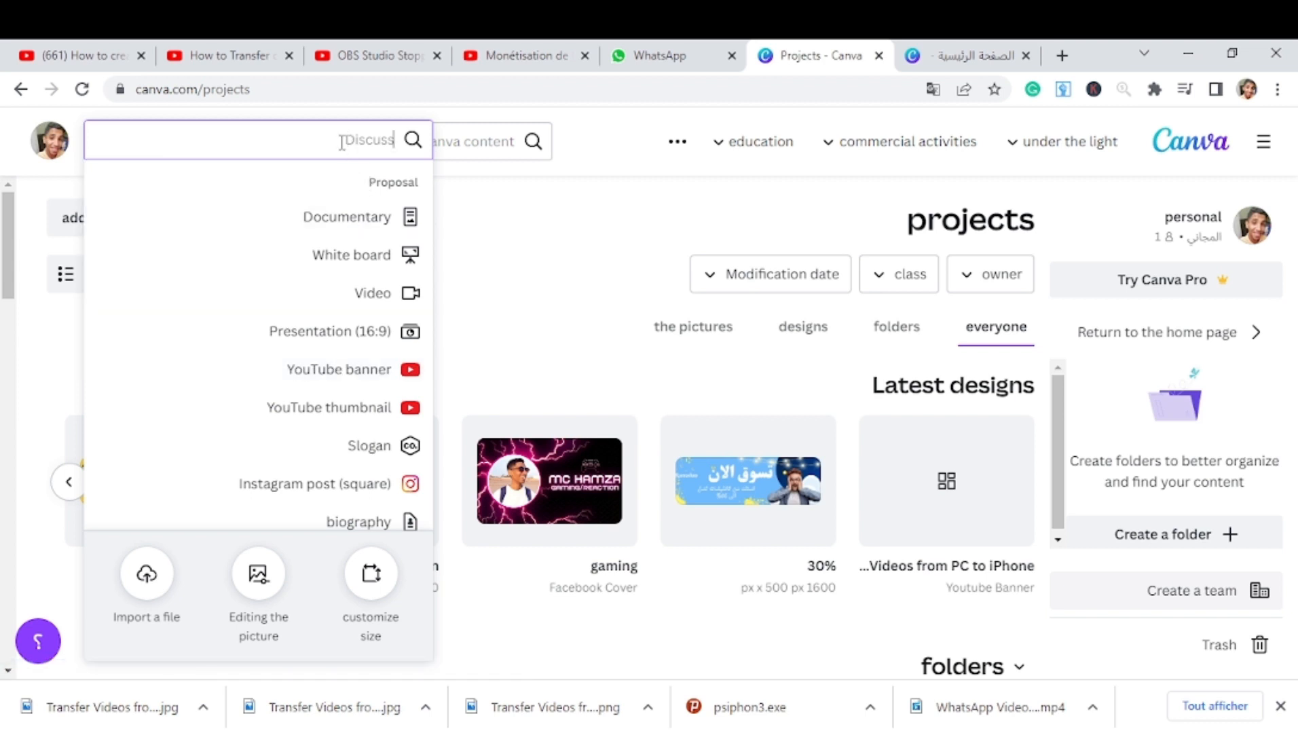
text(you)
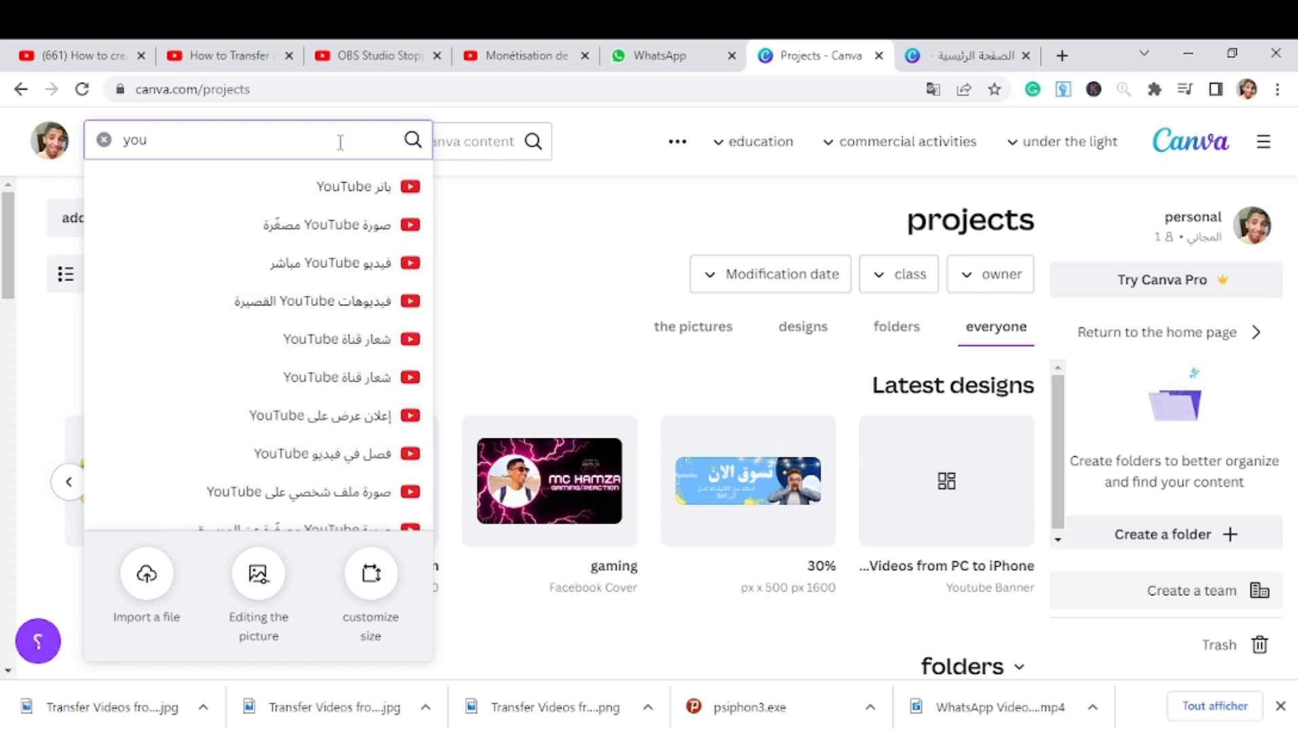
click(334, 204)
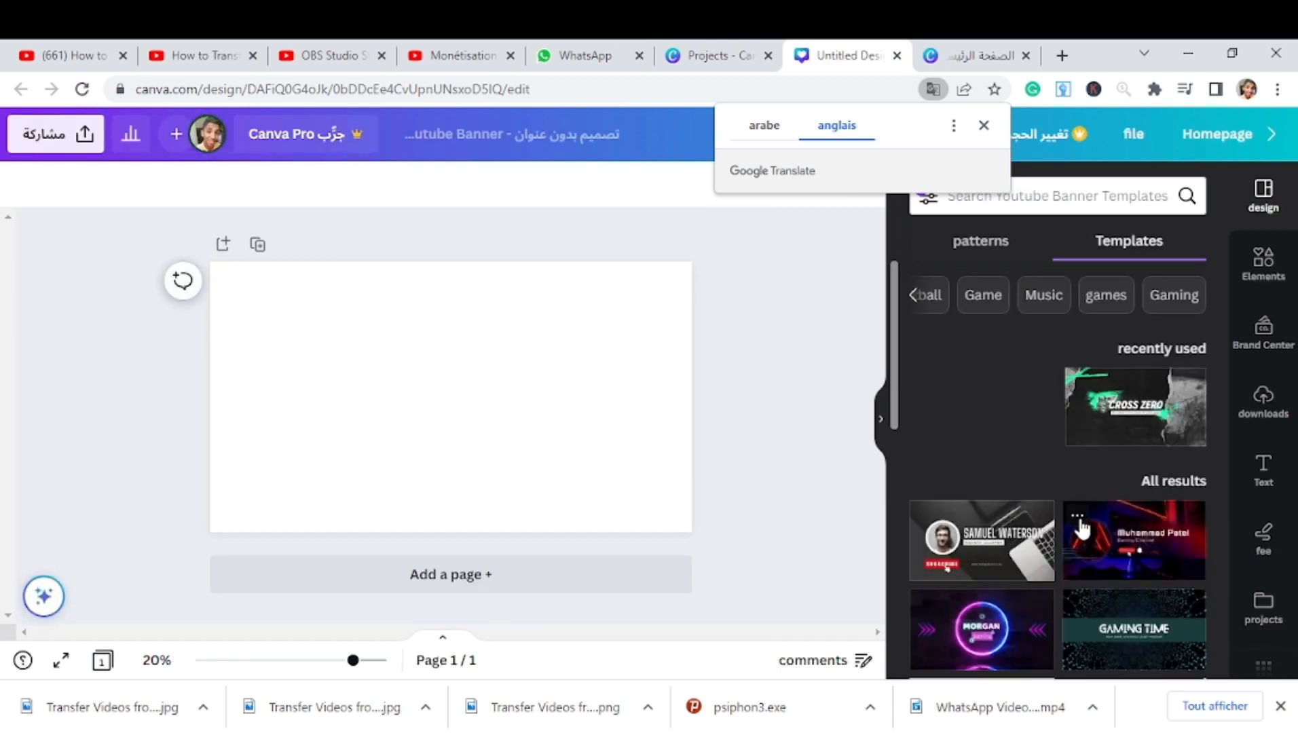
- Apply the Black Gray Aqua Grunge Gaming "CROSS ZERO" template to the page and remove its samurai mask graphic
scroll(1083, 529, down, 3)
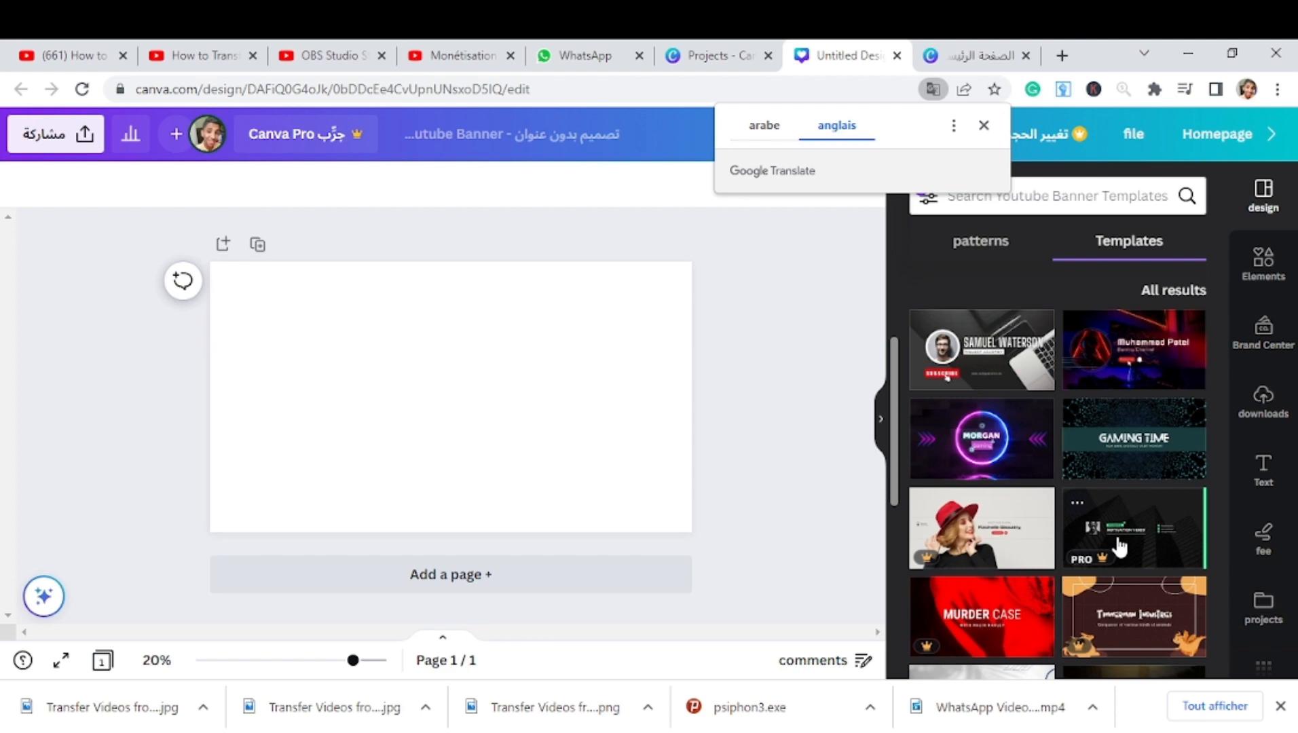
scroll(1119, 547, down, 4)
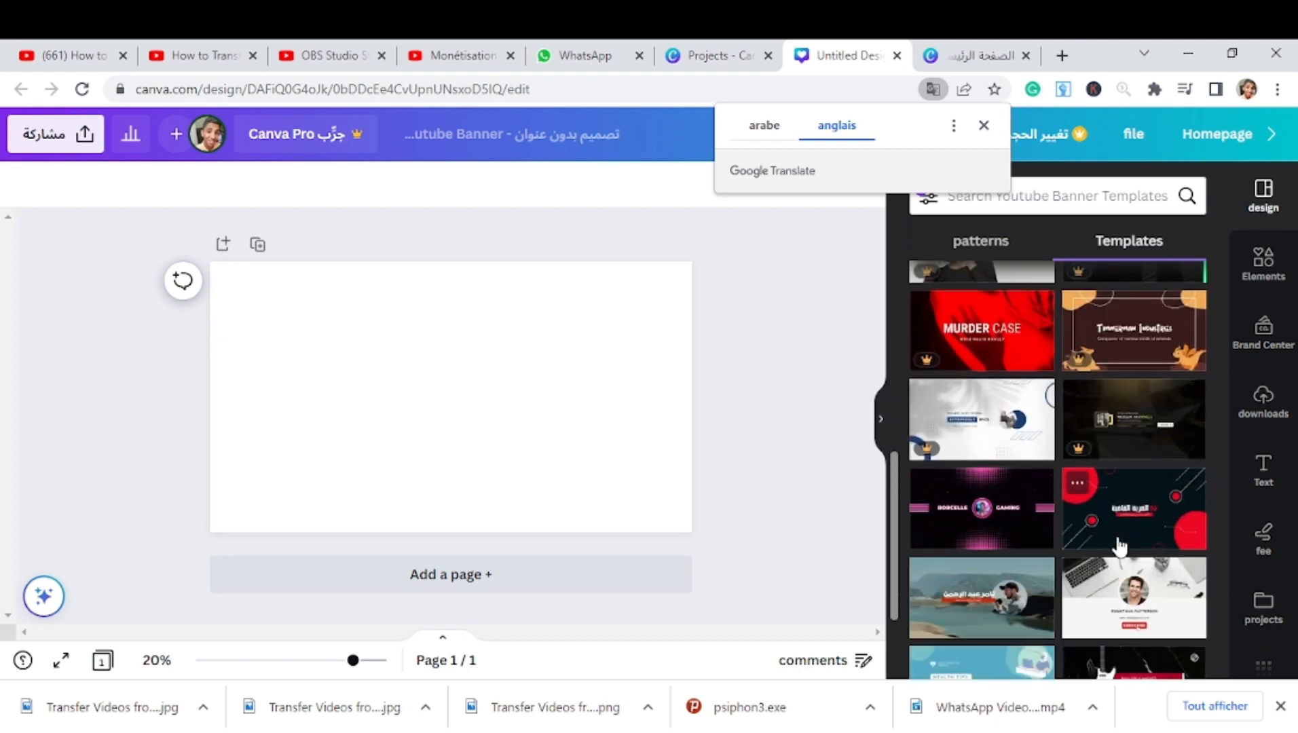
scroll(1120, 547, down, 2)
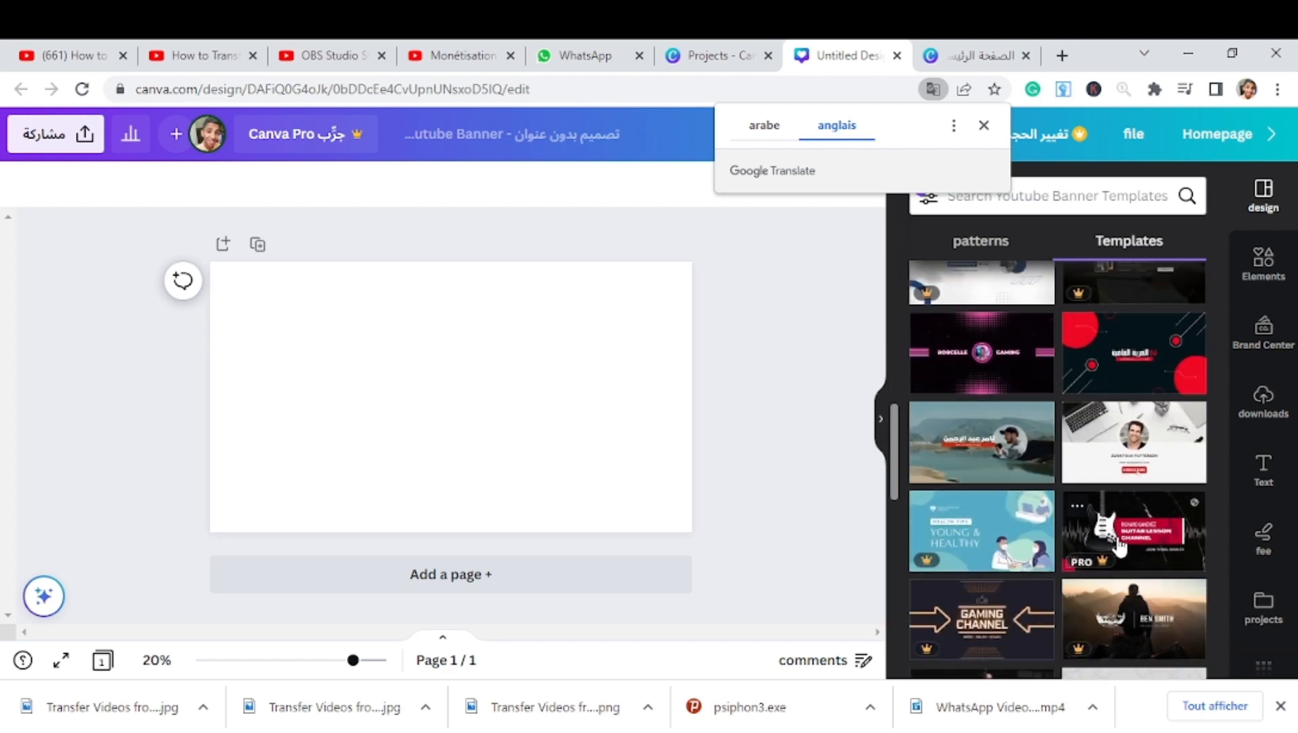
scroll(1120, 547, down, 4)
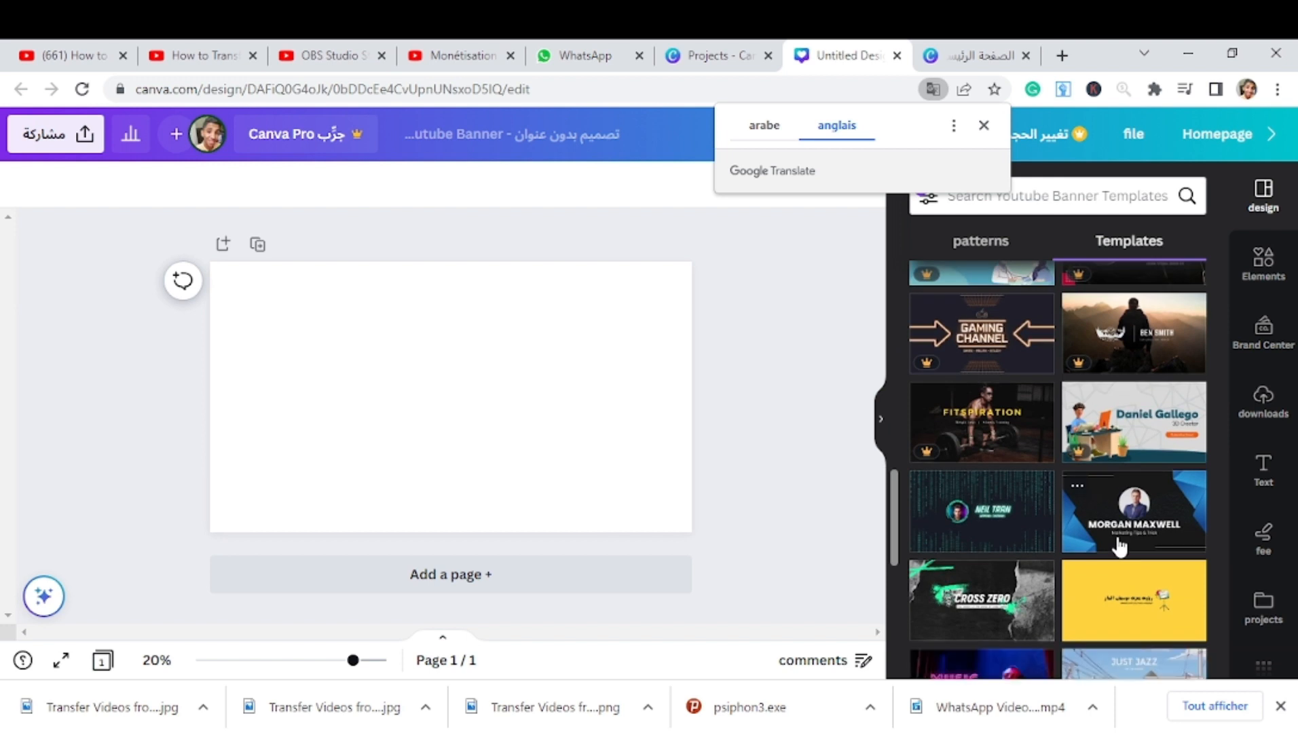
click(980, 622)
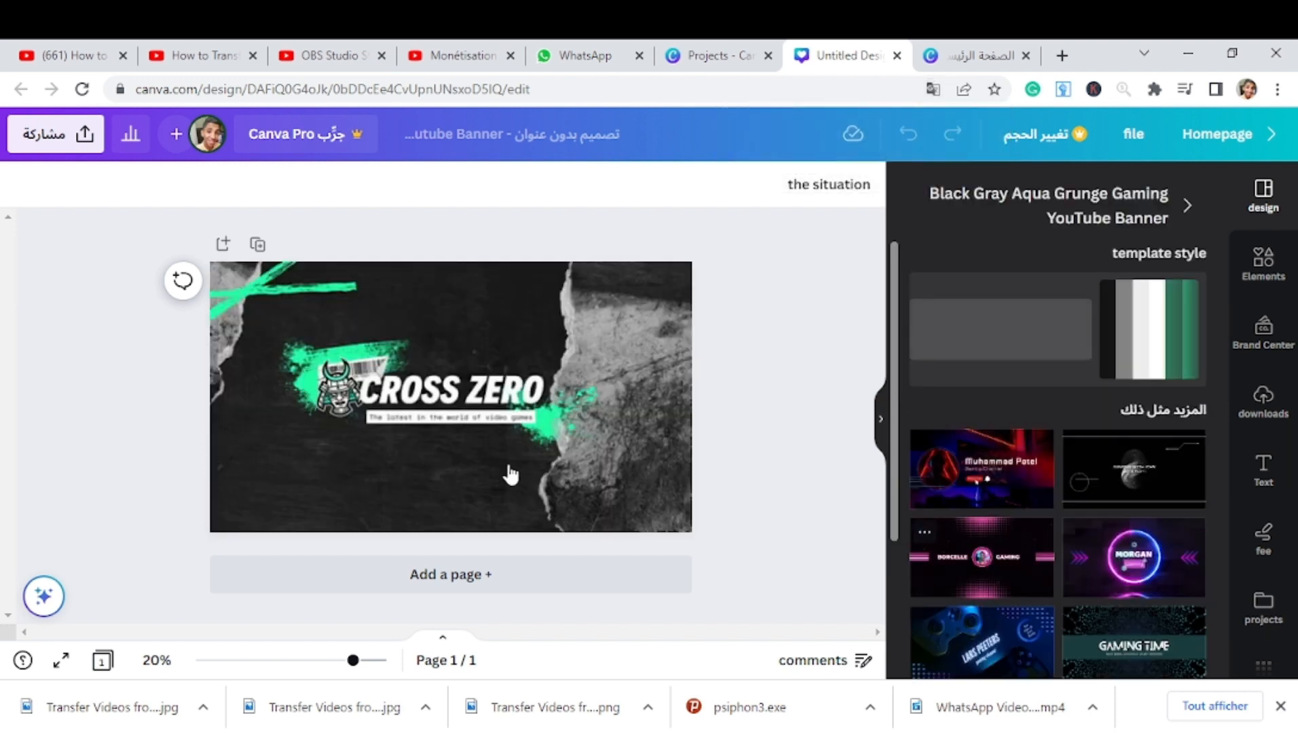
click(510, 474)
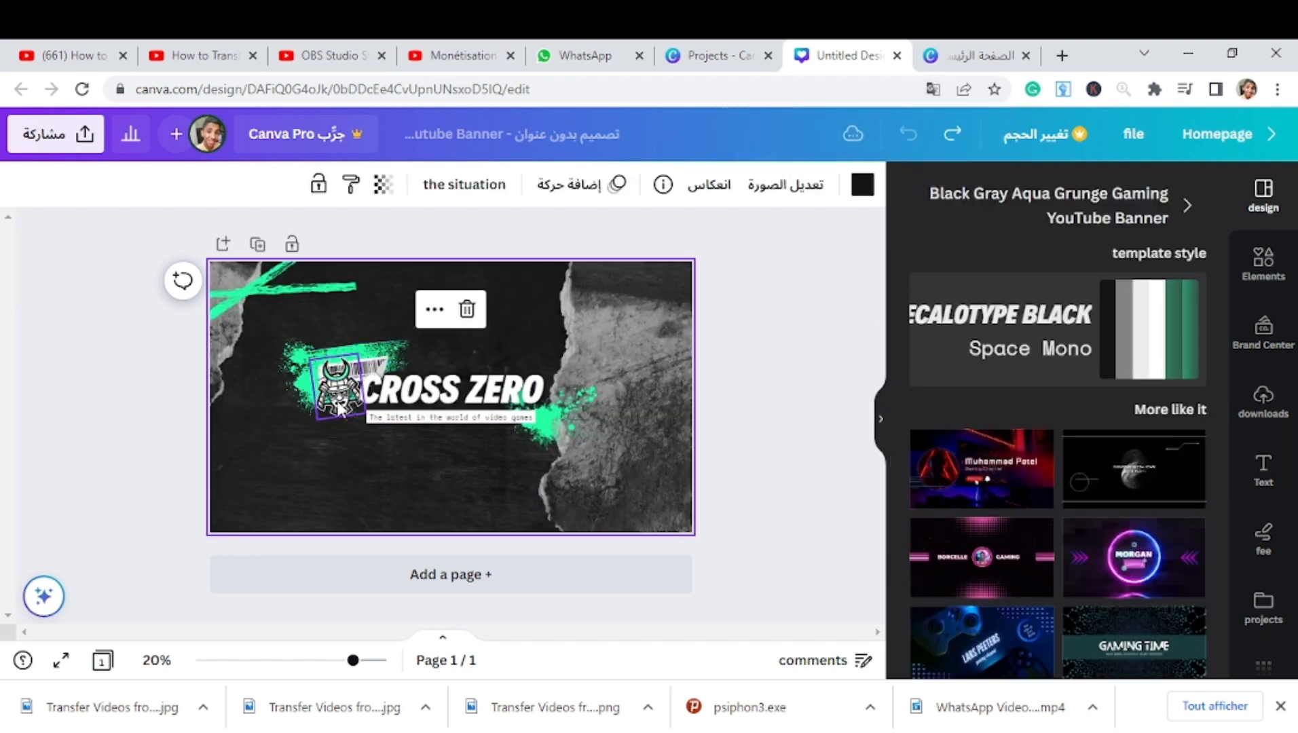
drag(337, 408, 51, 588)
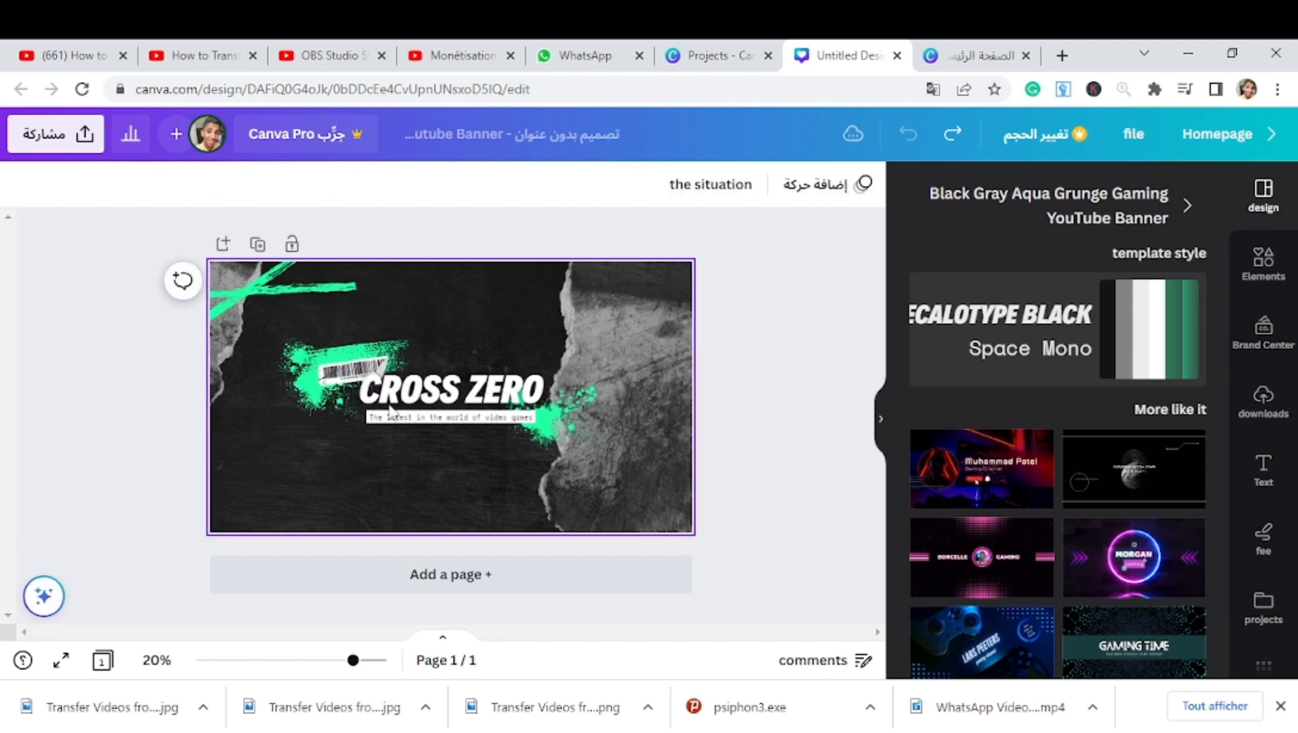
- Replace the "CROSS ZERO" title with "HOW TO GO VIRAL ON TIKTOK"
click(408, 391)
click(408, 388)
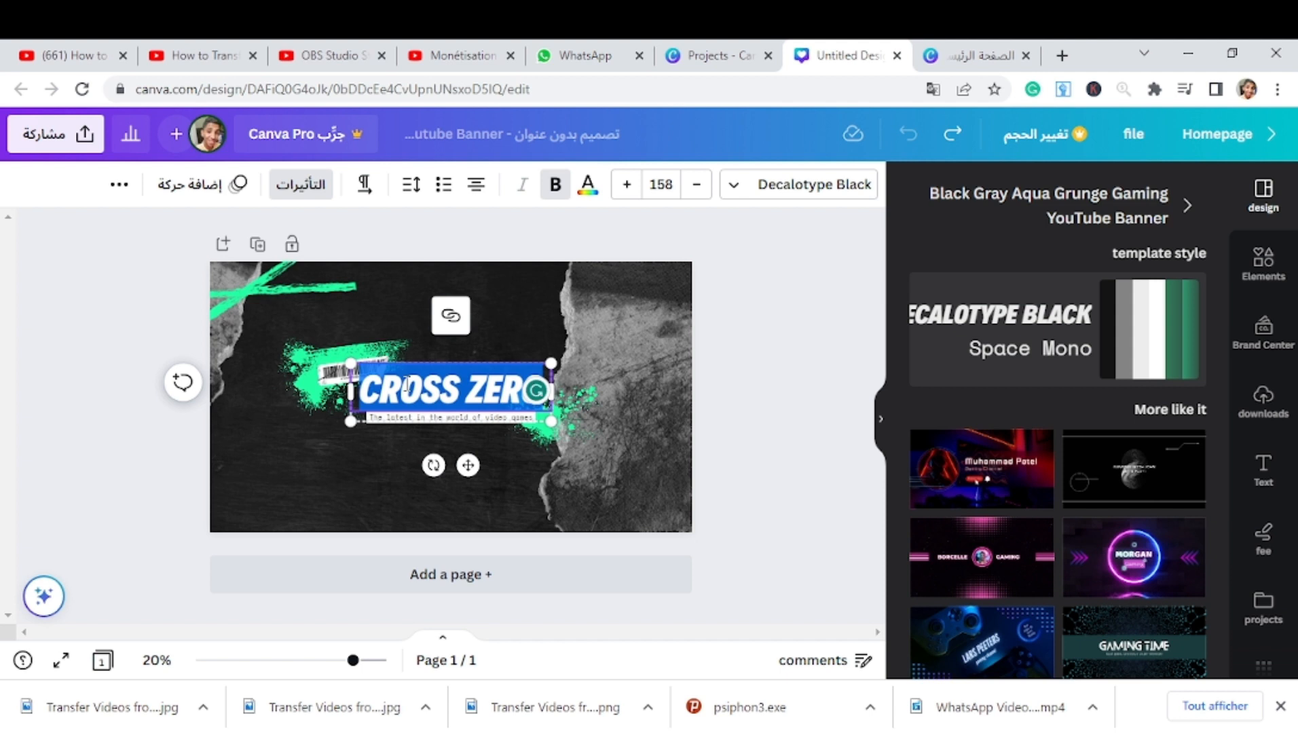
text(HOW)
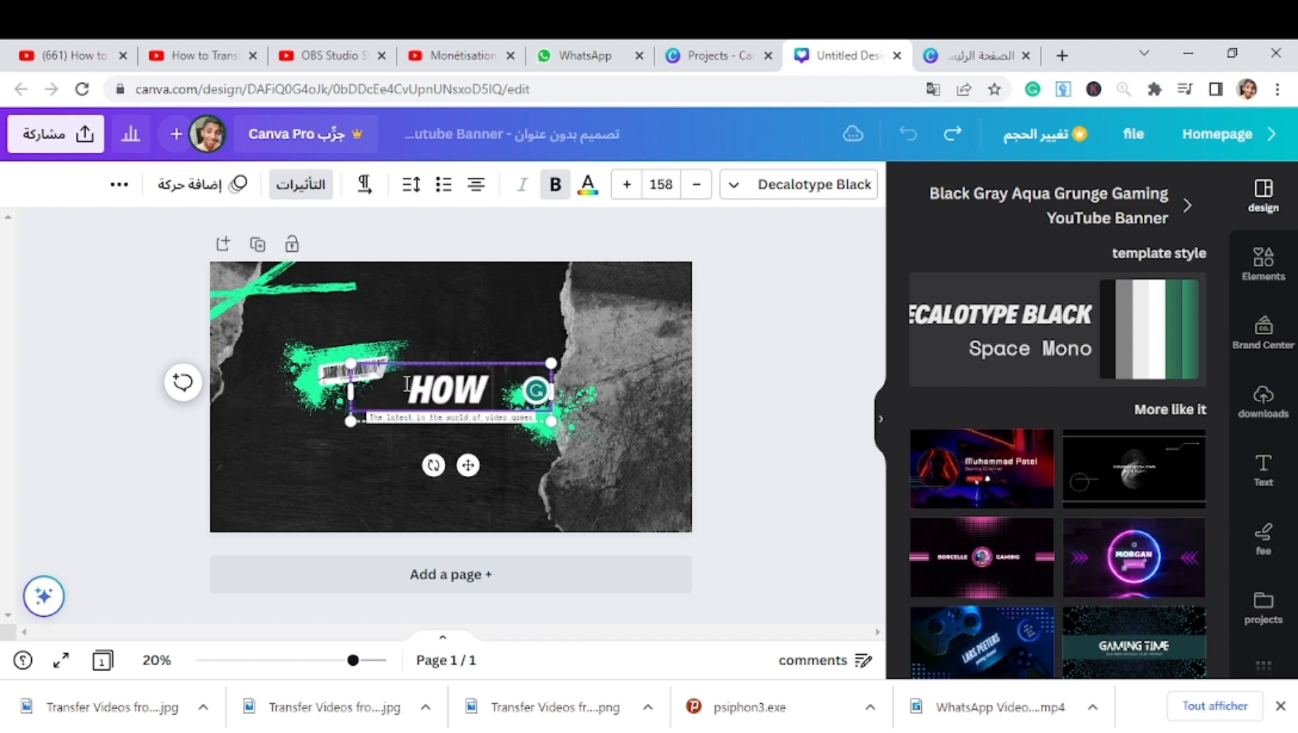
text( TO GO)
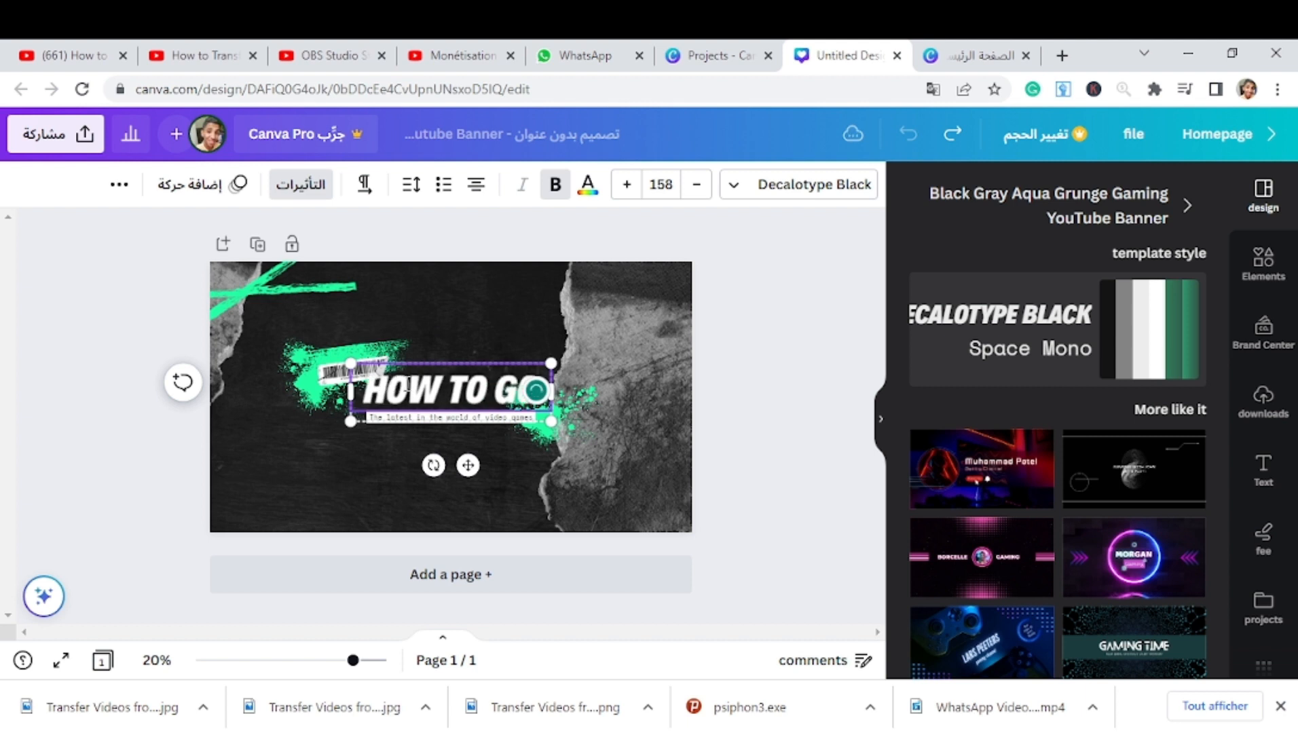
text( VIRAK)
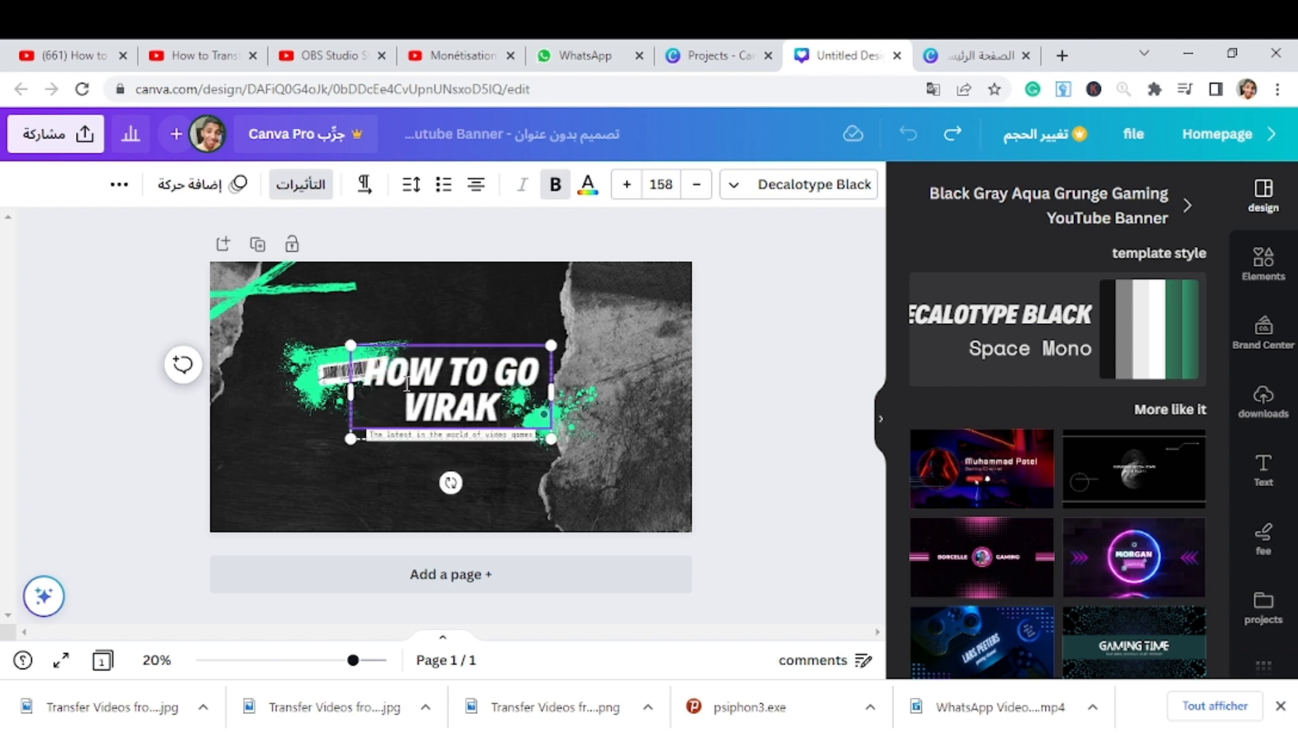
key(BackSpace)
text(L ON)
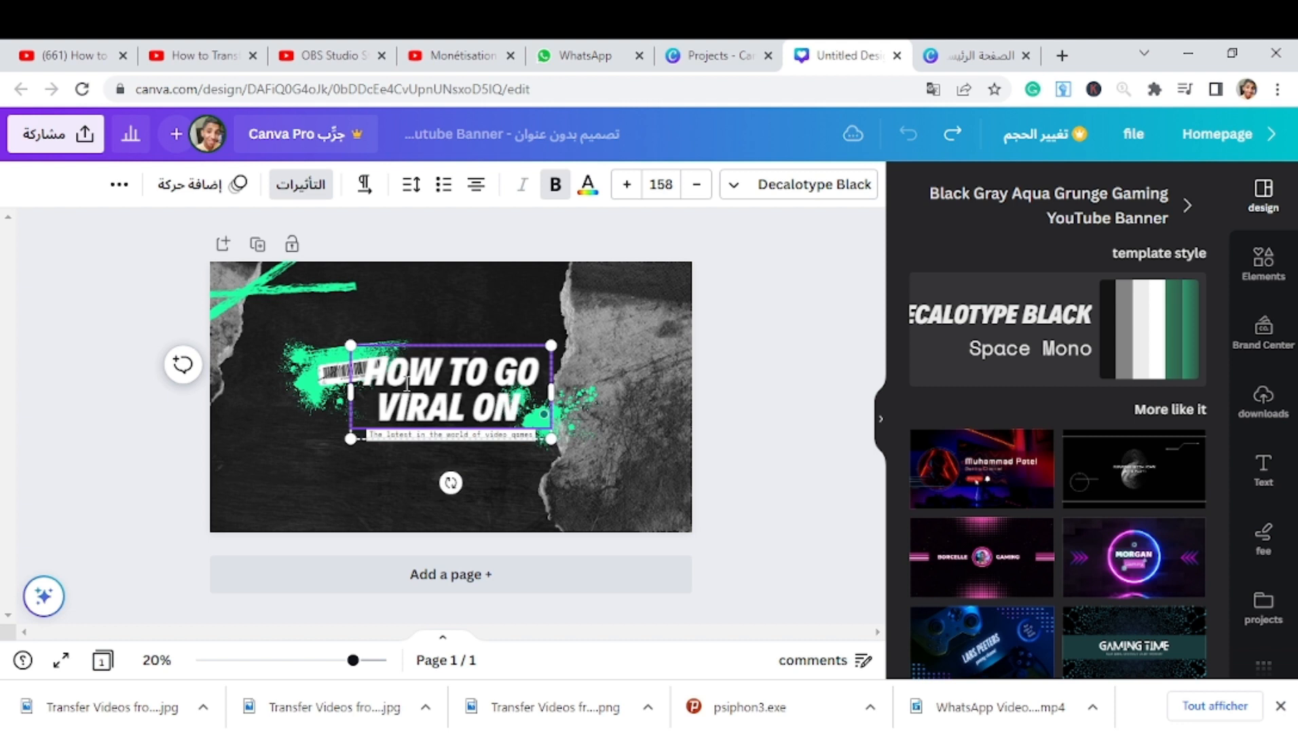
text( TIKTOK)
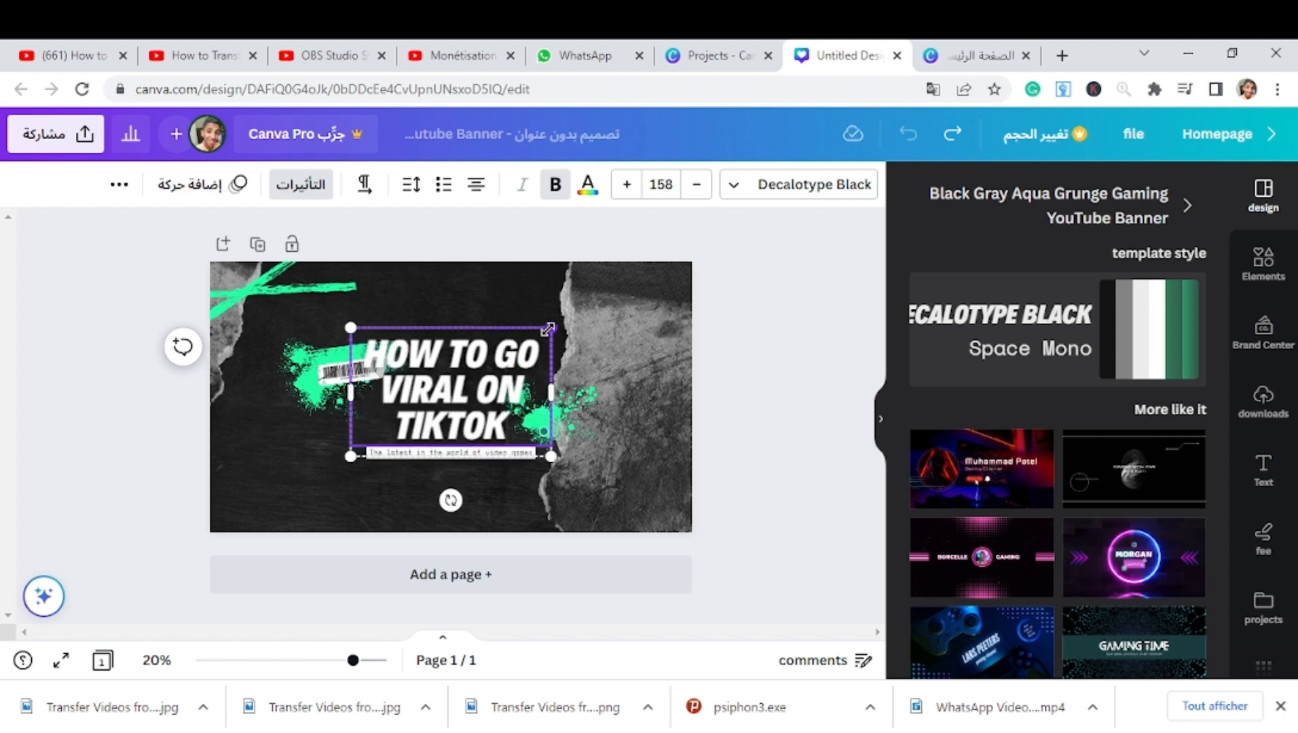
- Enlarge the title to font size 206 and shift it slightly left
drag(548, 329, 612, 273)
drag(476, 366, 461, 366)
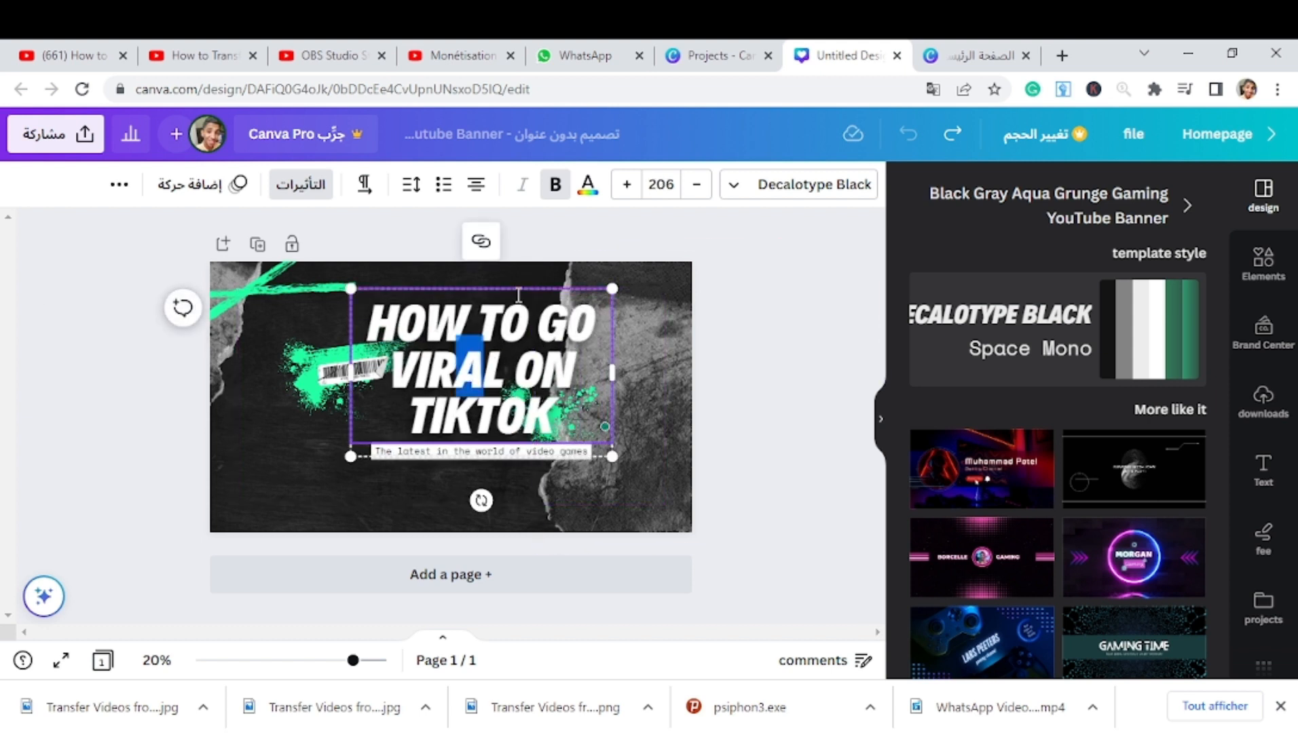
click(768, 327)
drag(496, 412, 487, 412)
- Clear the small subtitle text "The latest in the world of video games" beneath the title
click(508, 452)
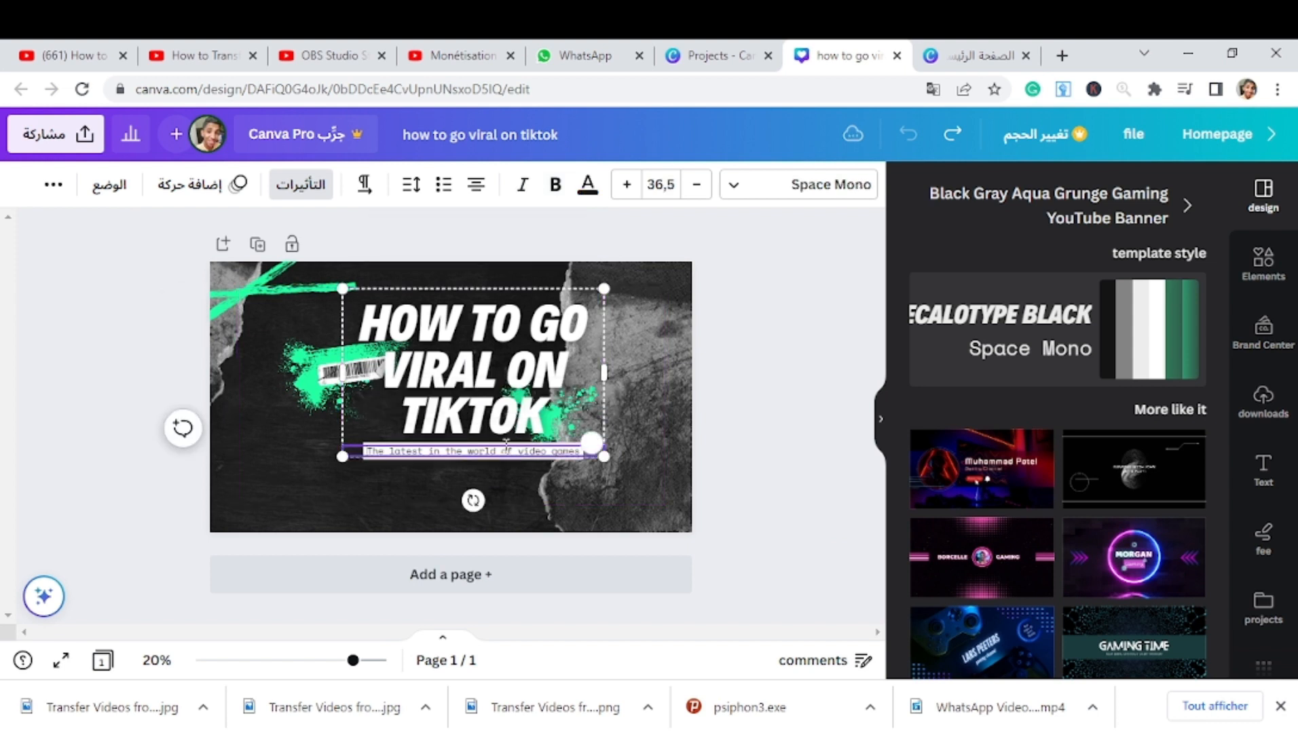
double_click(506, 450)
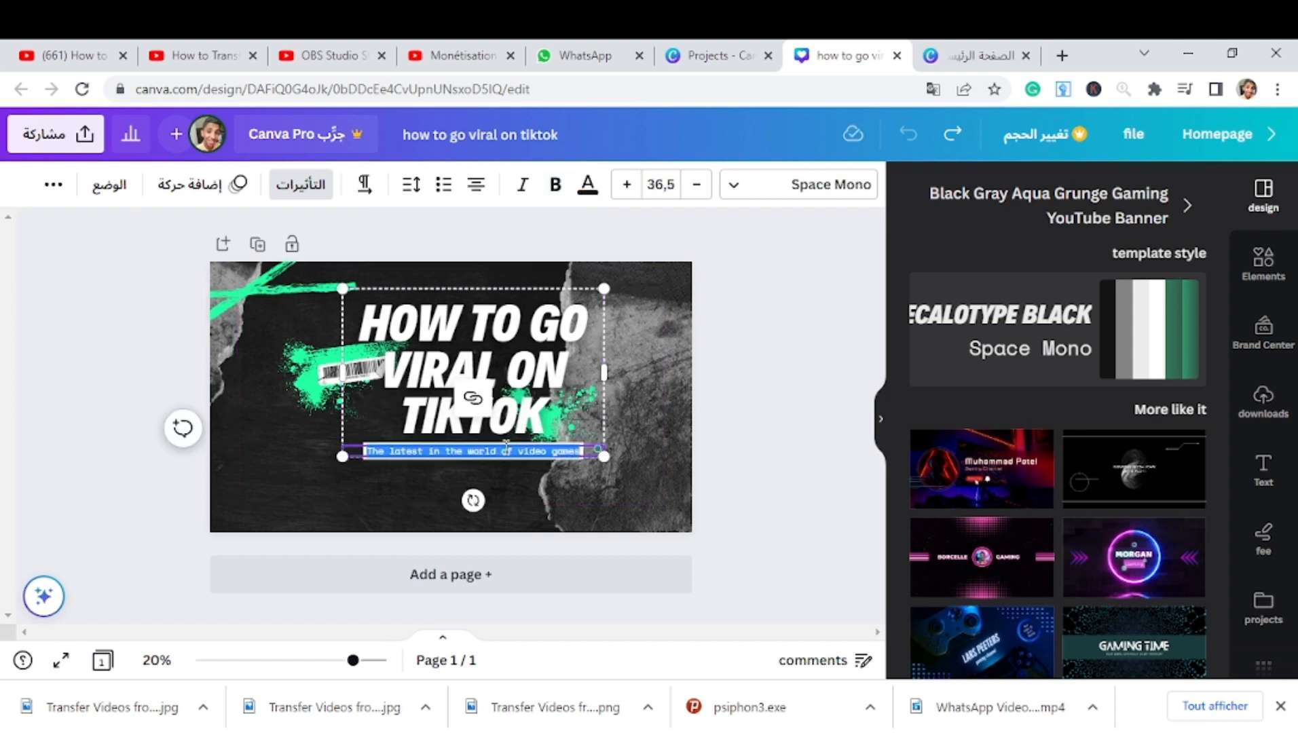
key(BackSpace)
- Search the elements for "tiktok", add the square TikTok icon without lettering, and place it small below the title's lower right
click(1250, 279)
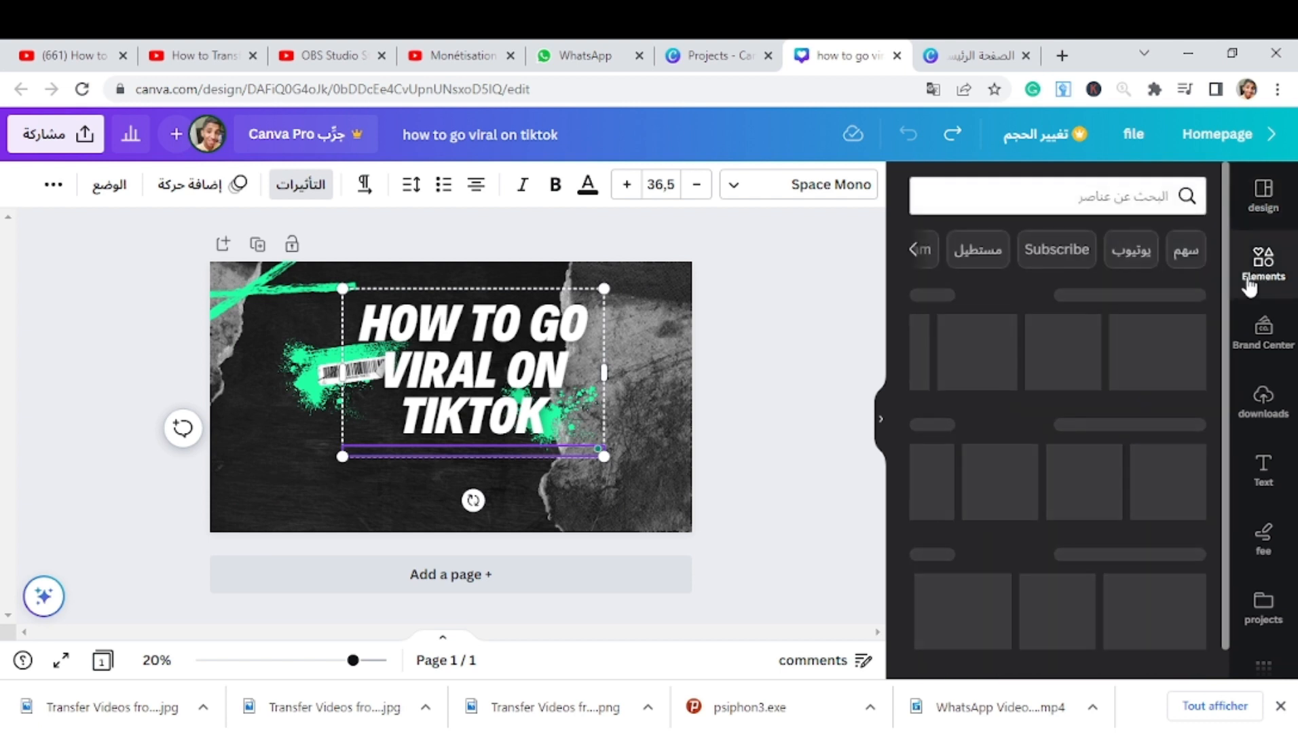
click(1092, 204)
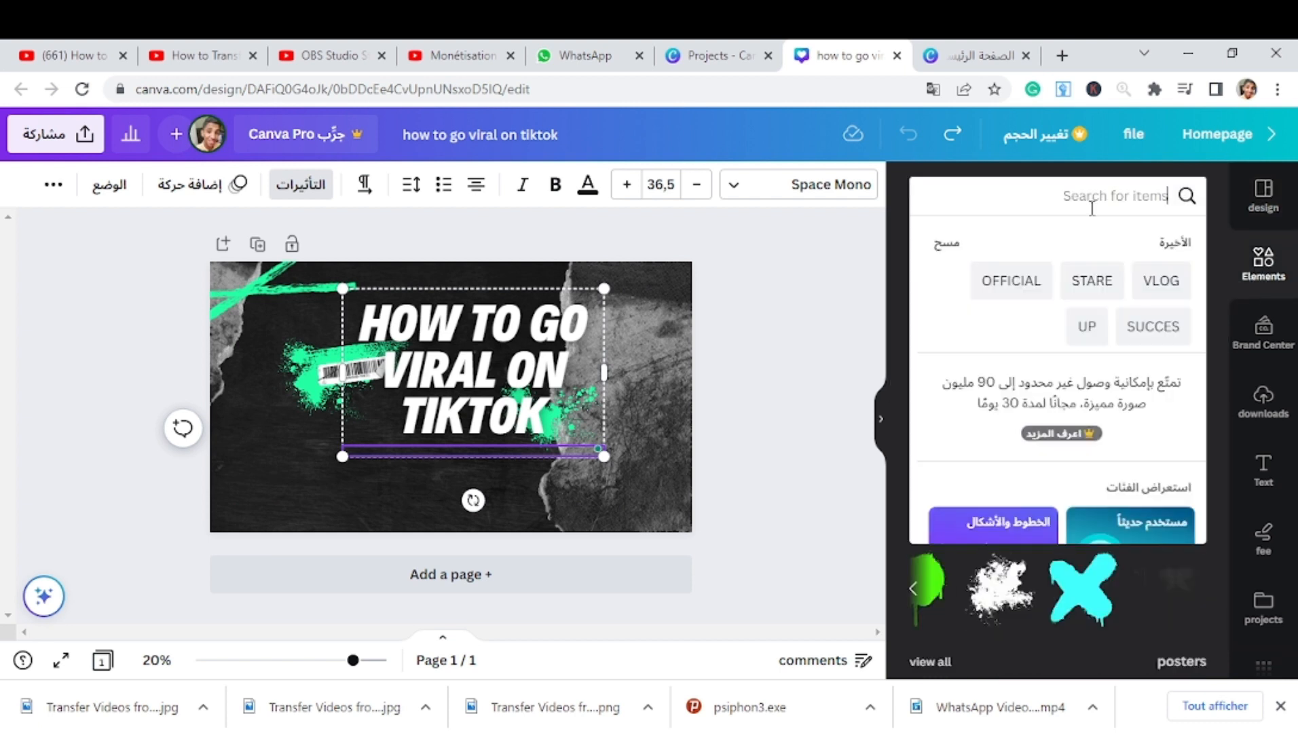
text(tiktok)
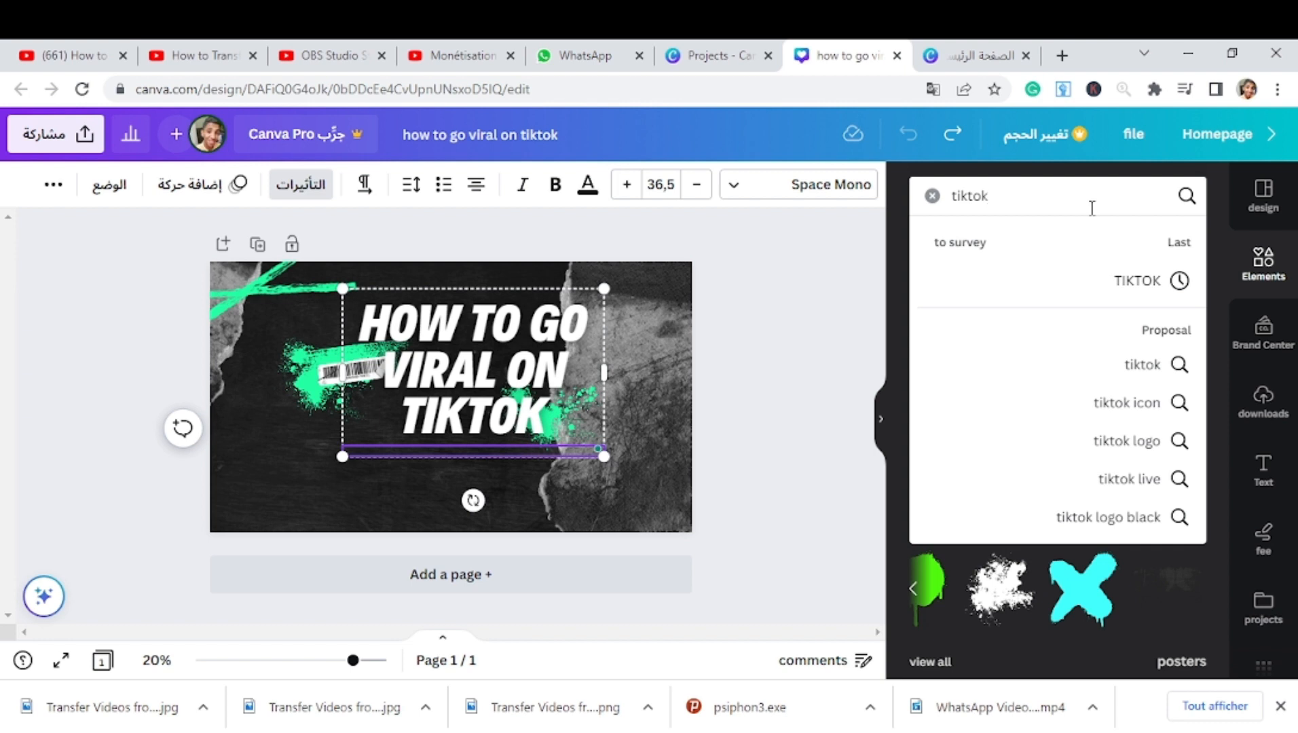
key(Return)
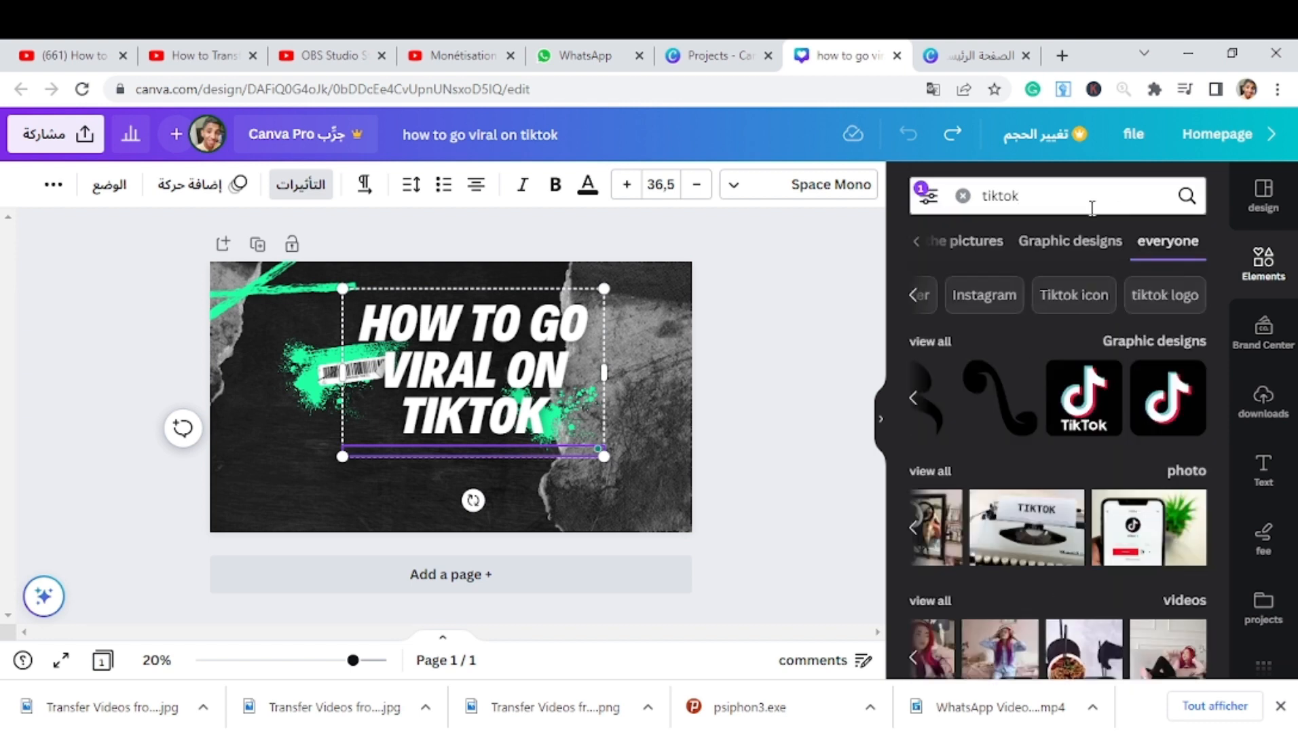
click(1170, 405)
drag(559, 284, 560, 465)
- Move the right-hand green splatter out from behind the title onto the torn grey area, and reposition the title near the page centre
click(539, 444)
click(595, 420)
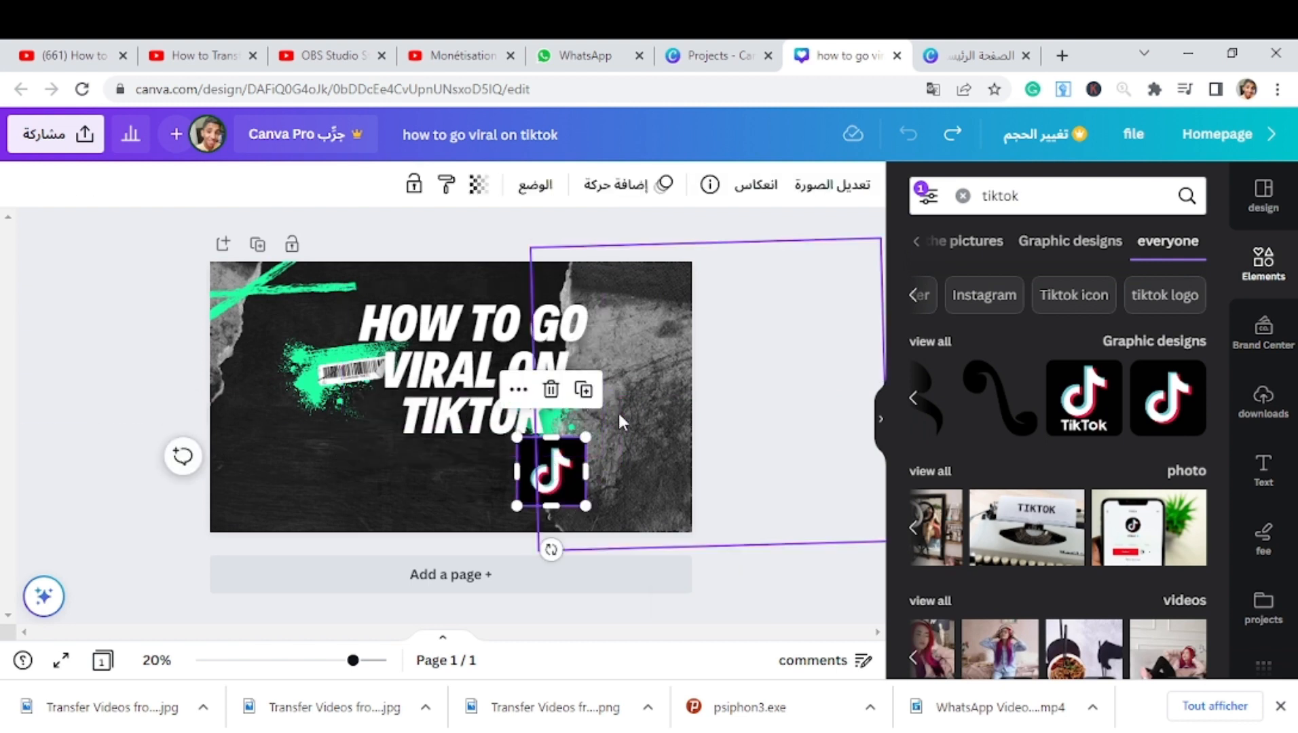
click(597, 407)
click(594, 403)
drag(581, 402, 641, 436)
click(564, 413)
click(538, 370)
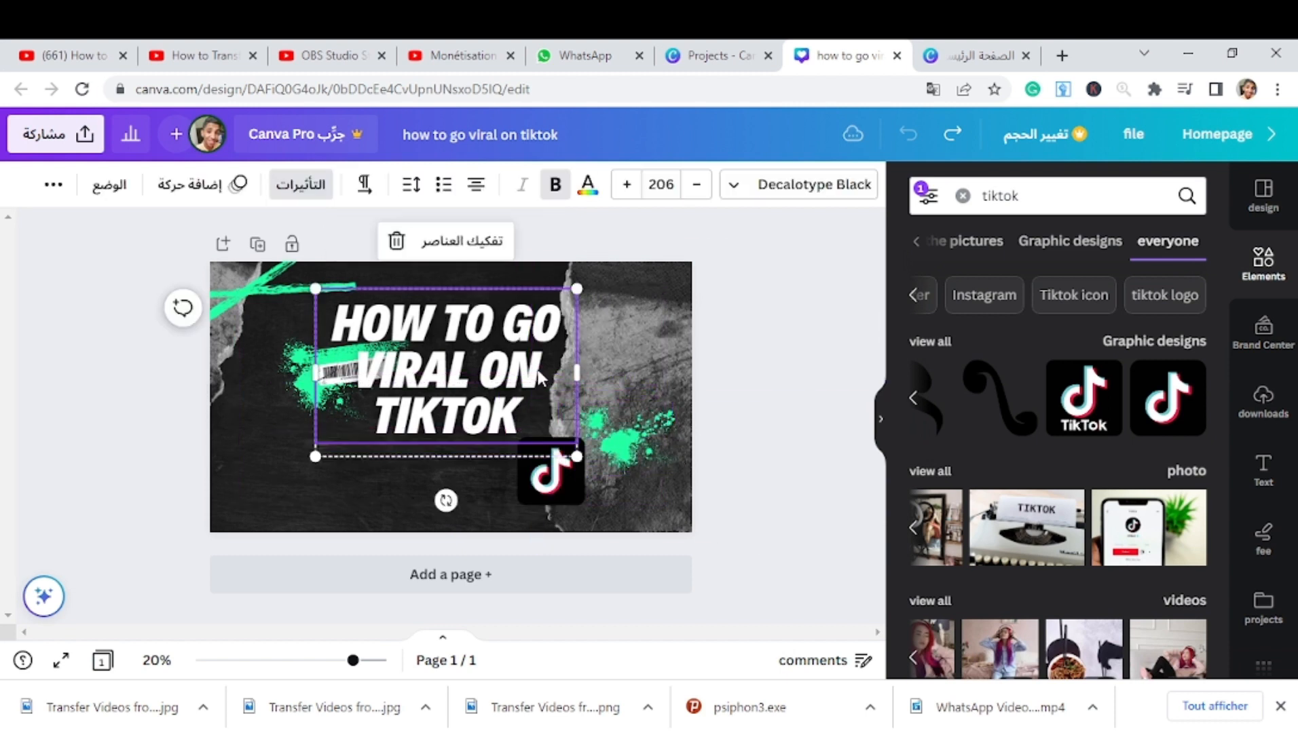
drag(538, 369, 559, 388)
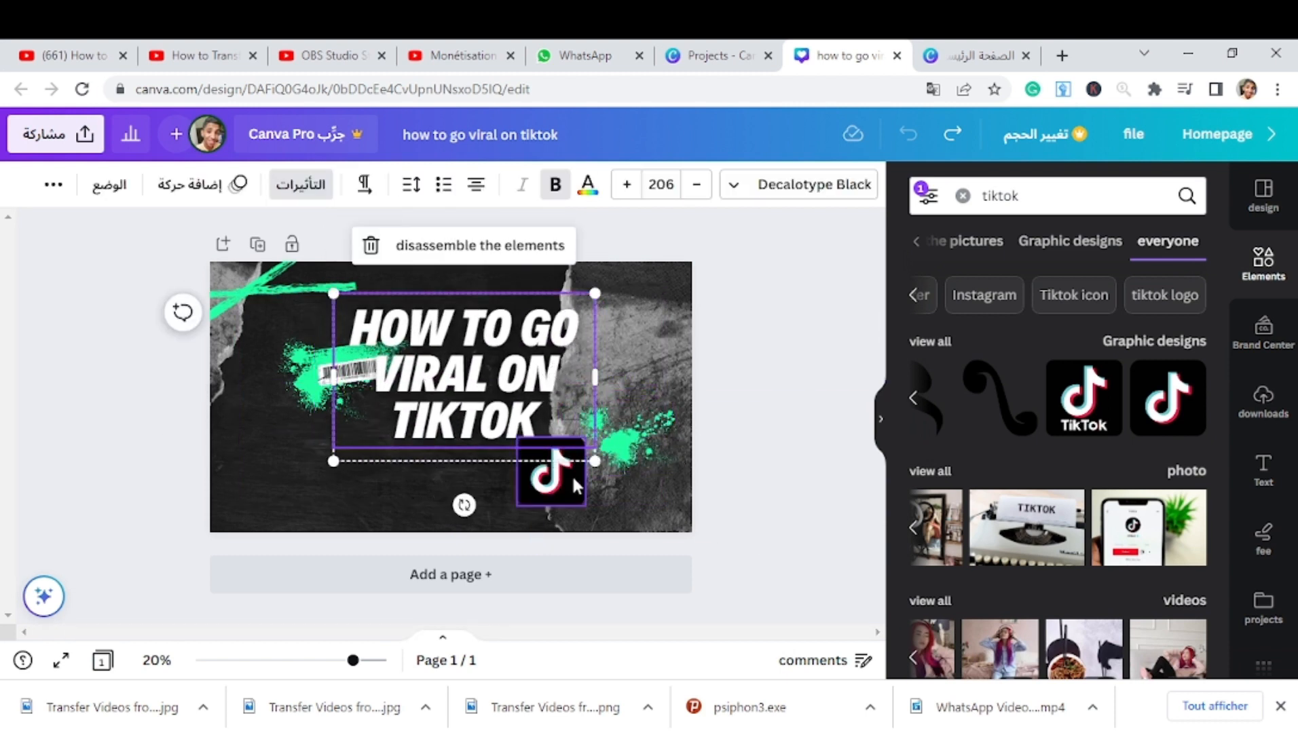
- Move the right-hand green splatter back toward the title's right edge and enlarge it
click(633, 452)
drag(633, 451, 593, 413)
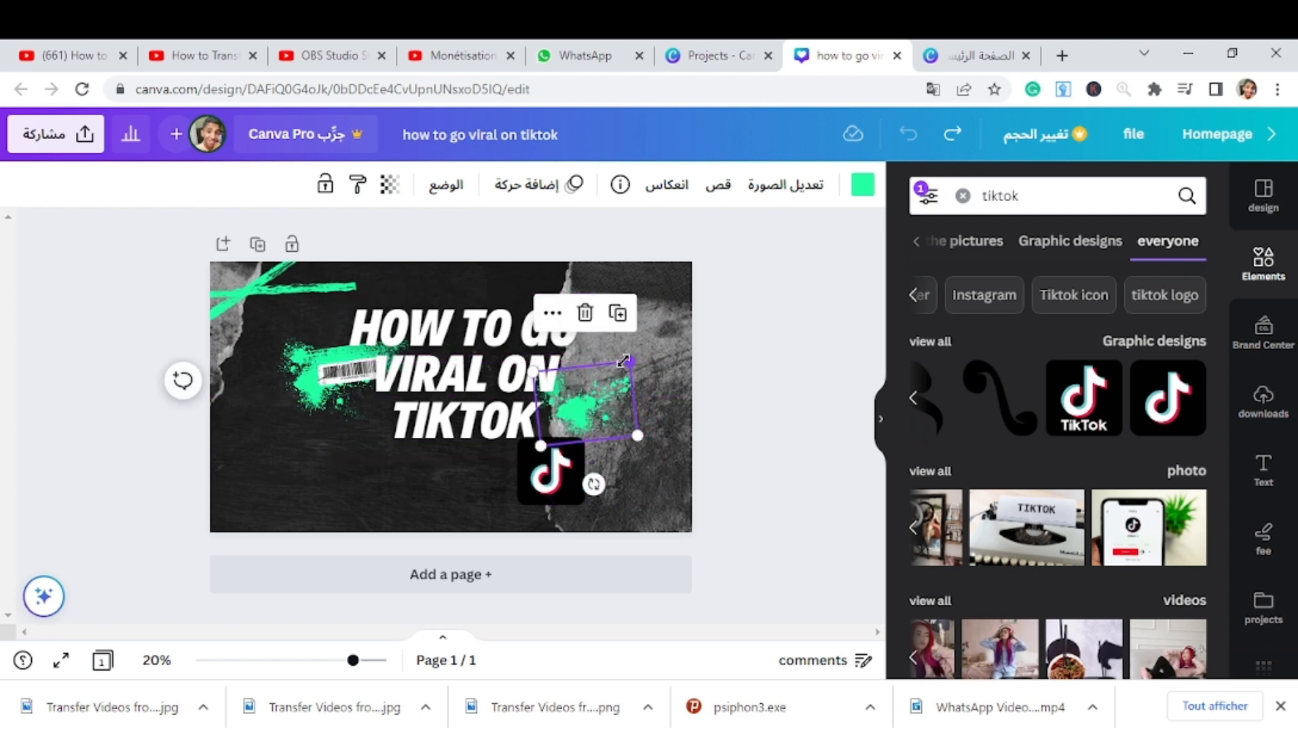
drag(632, 362, 674, 319)
- Shrink the TikTok icon and place it directly after the word "TIKTOK" in the title
click(569, 480)
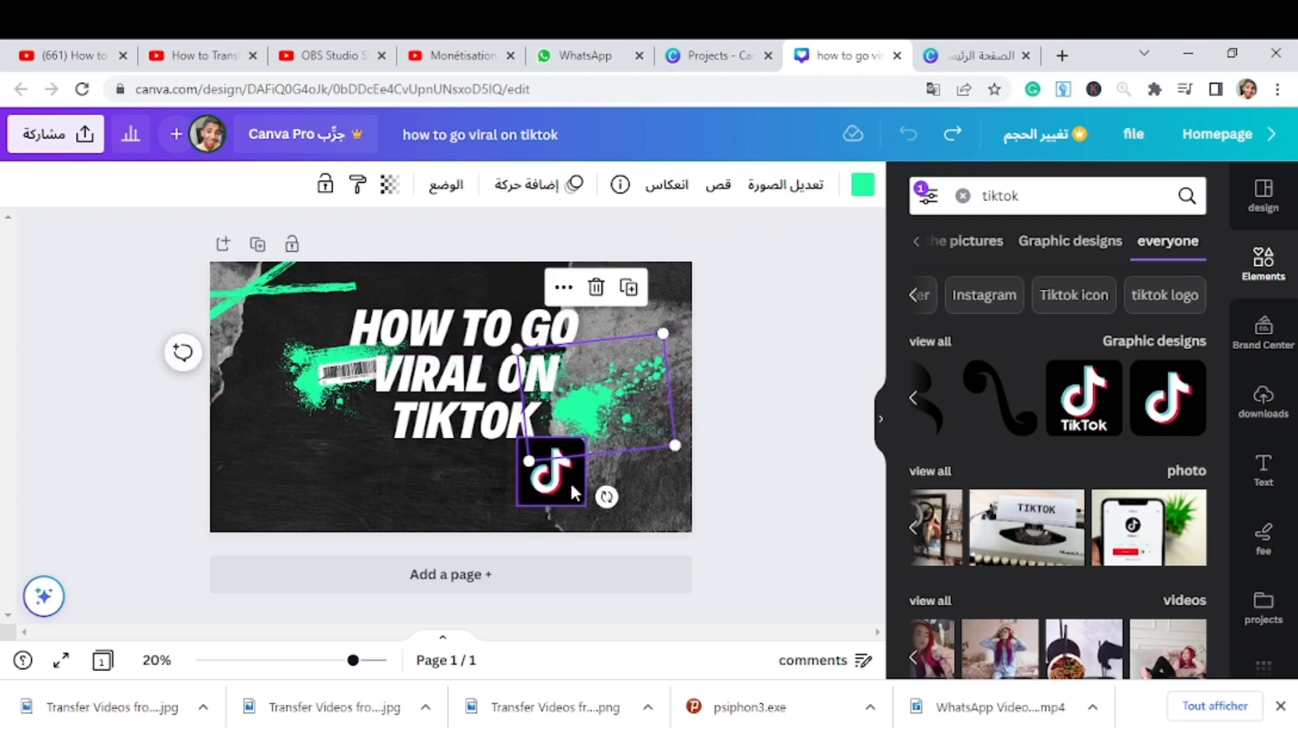
drag(570, 481, 590, 446)
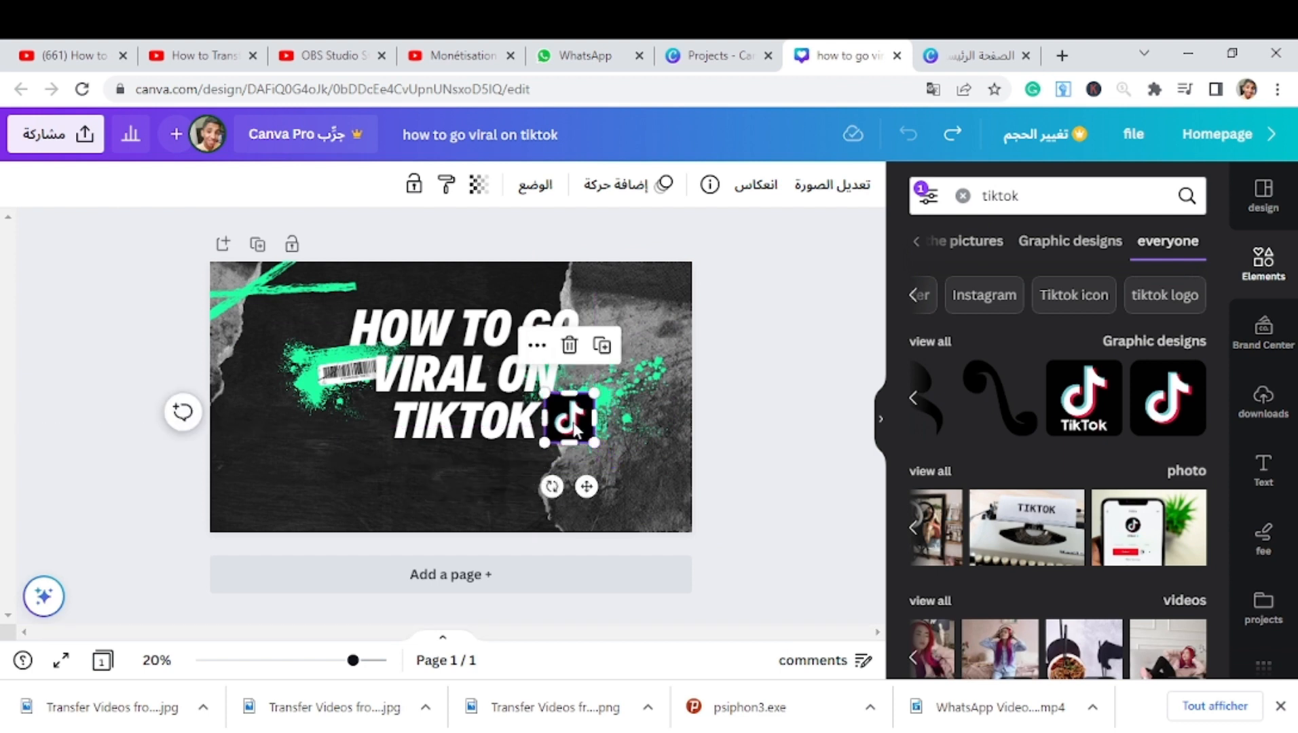
click(620, 436)
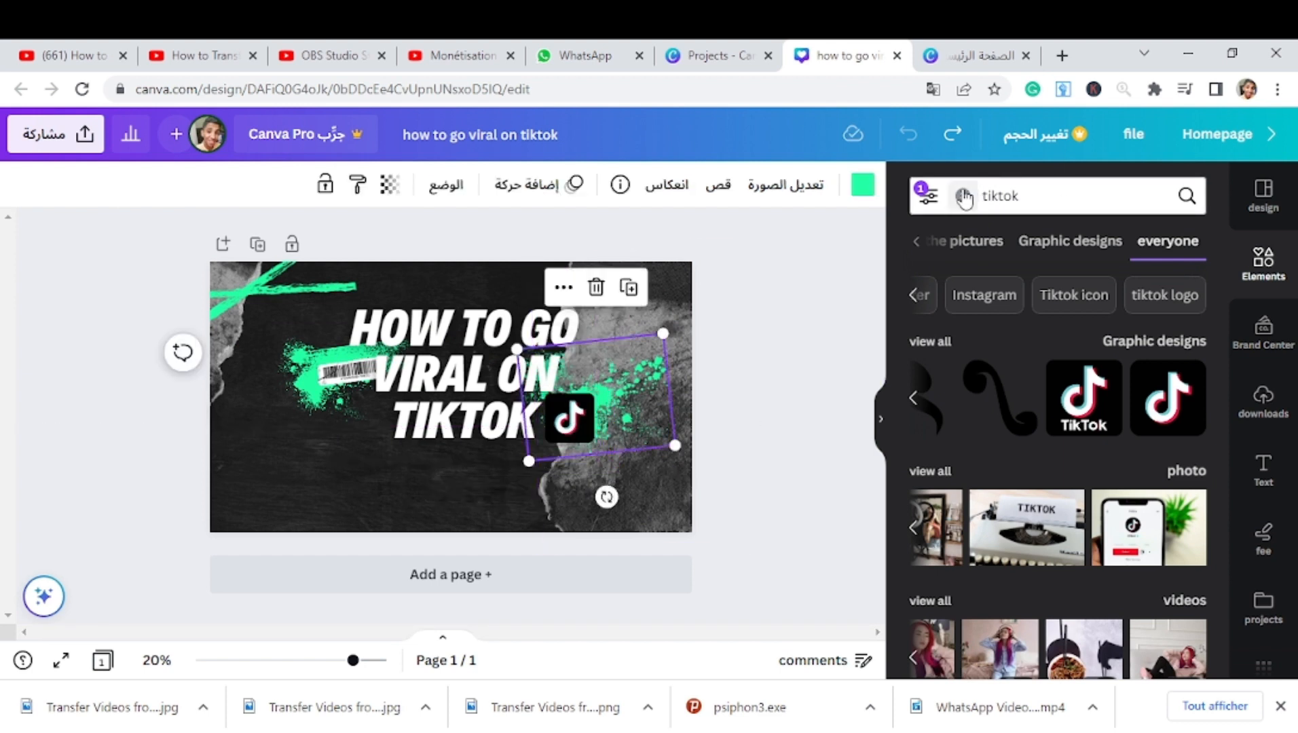
- Search the elements for "up" and add the zigzag rising arrow graphic to the page
click(964, 197)
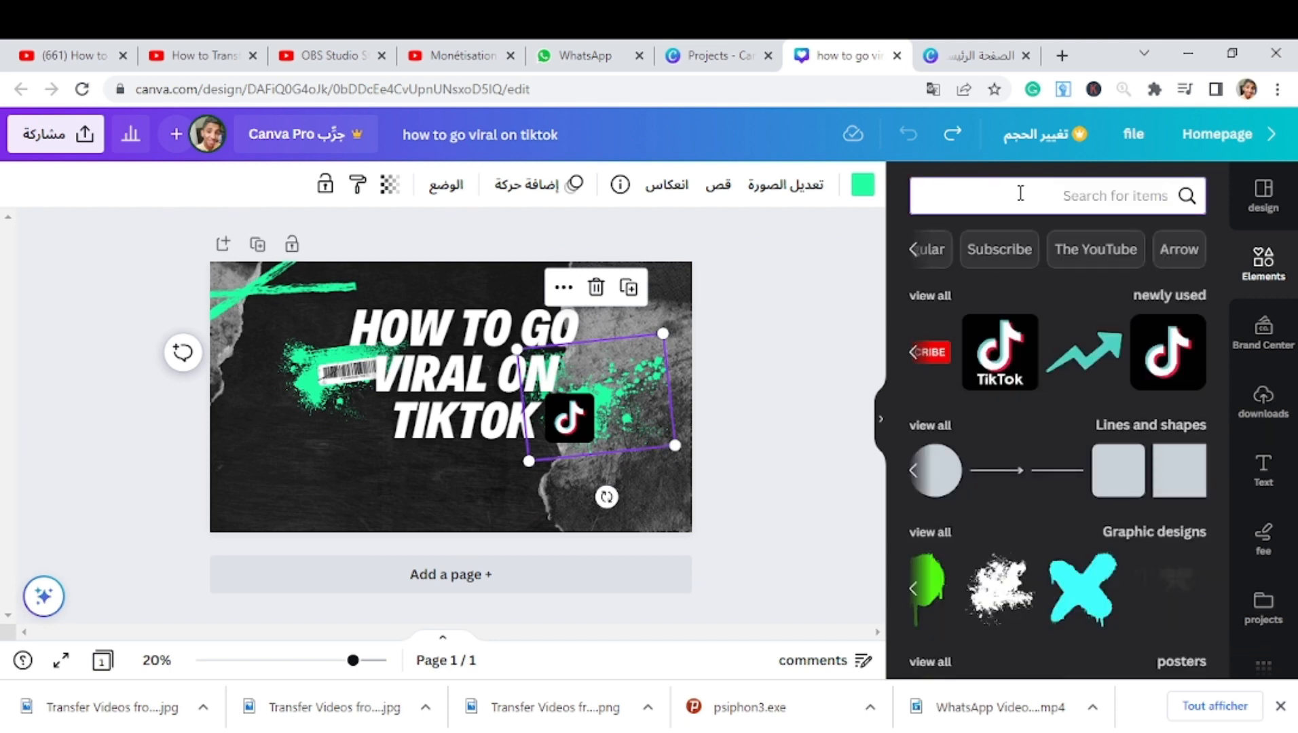
text(up)
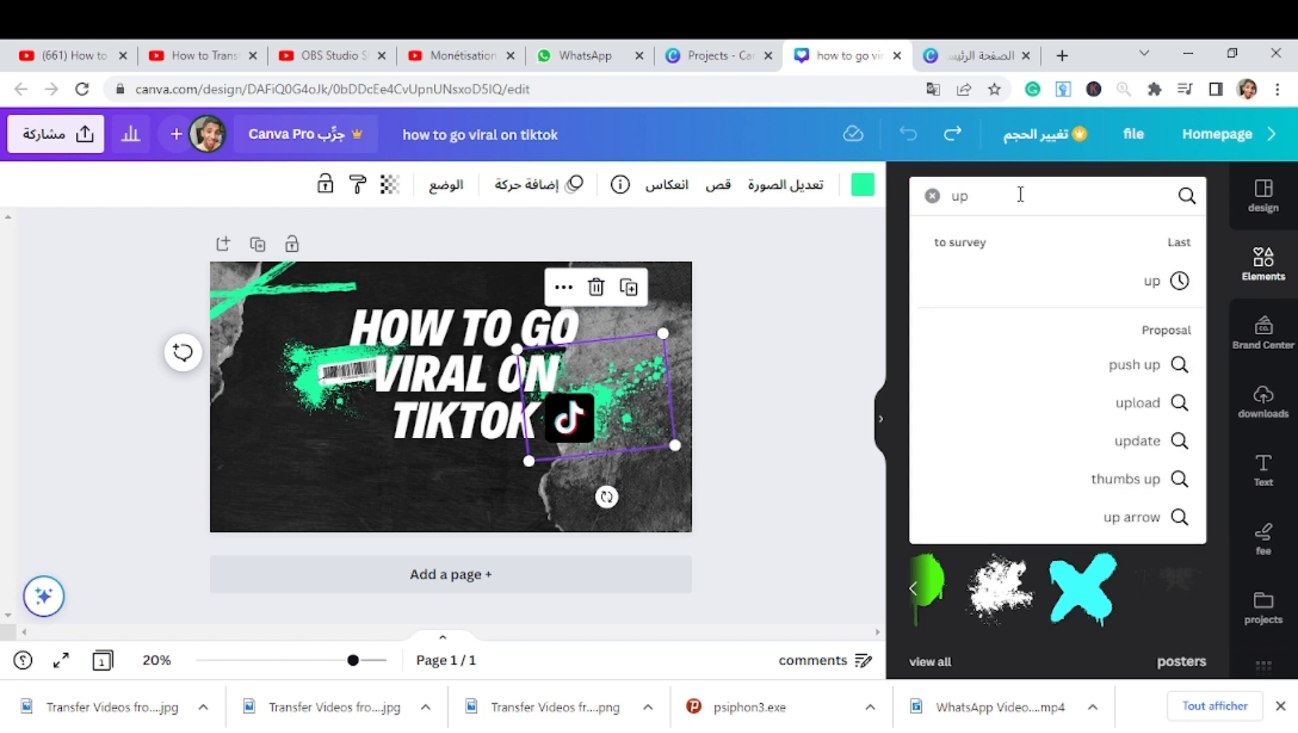
key(Return)
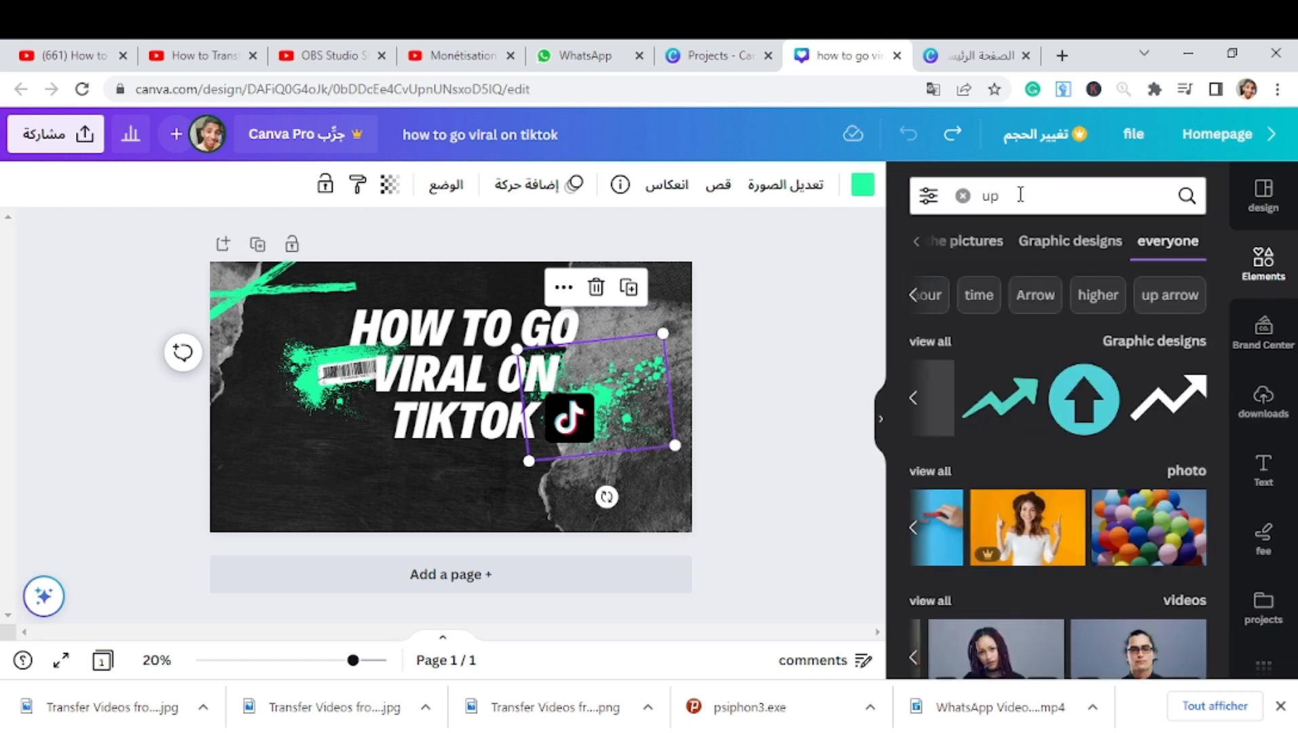
mouse_move(1085, 406)
click(1168, 400)
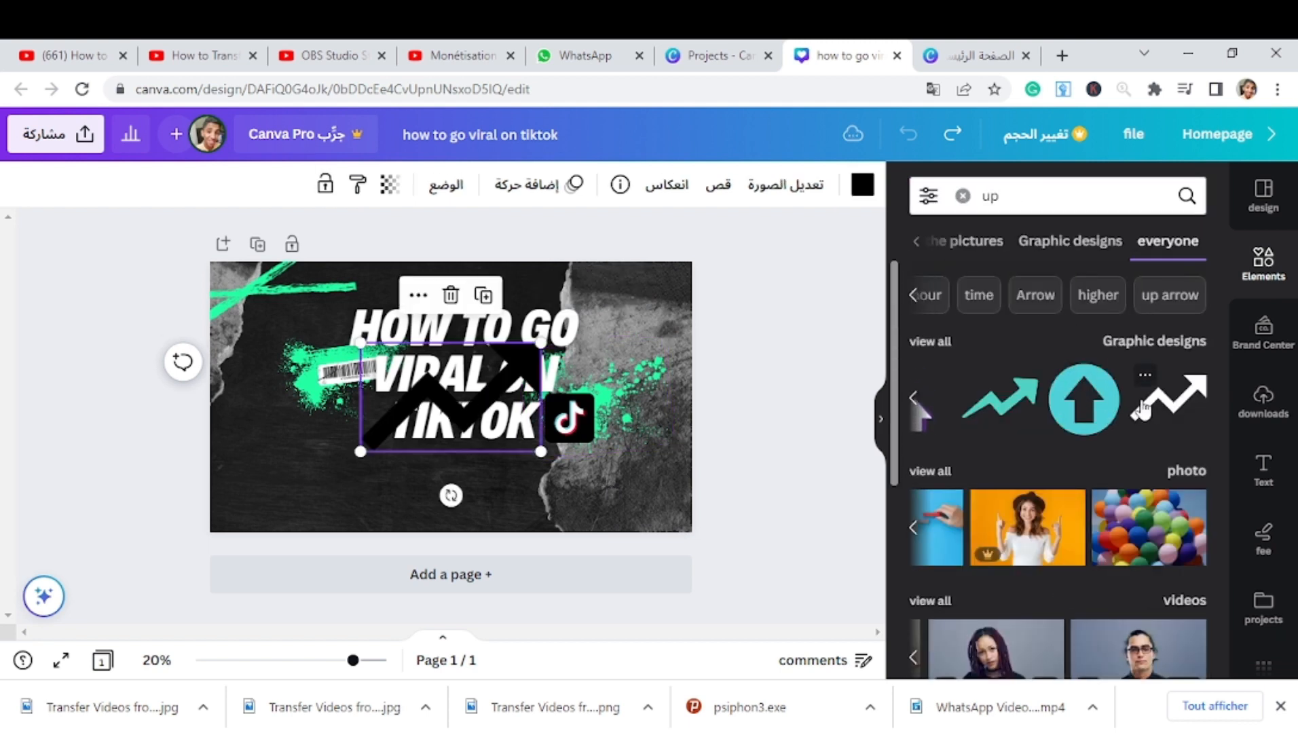
- Recolour the zigzag rising arrow to the document's bright green, then shrink it and place it over the TikTok icon's upper edge
click(861, 197)
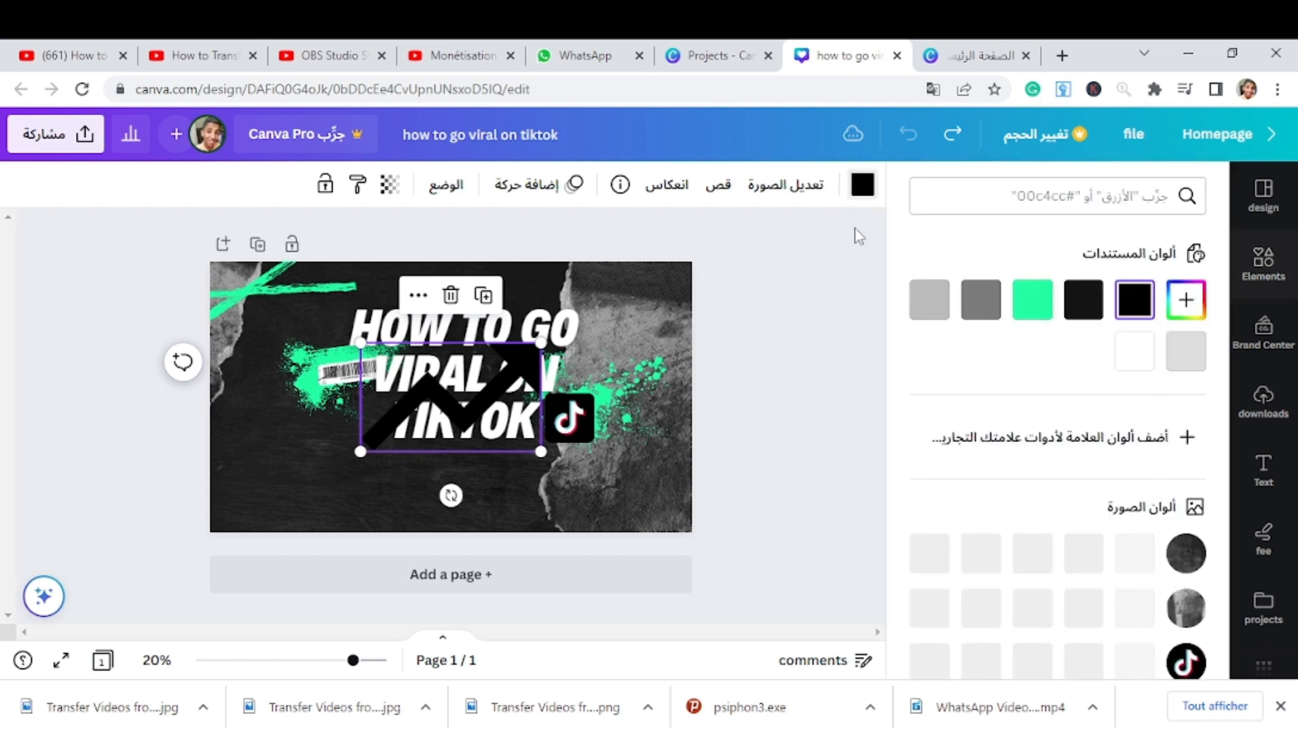
click(1151, 353)
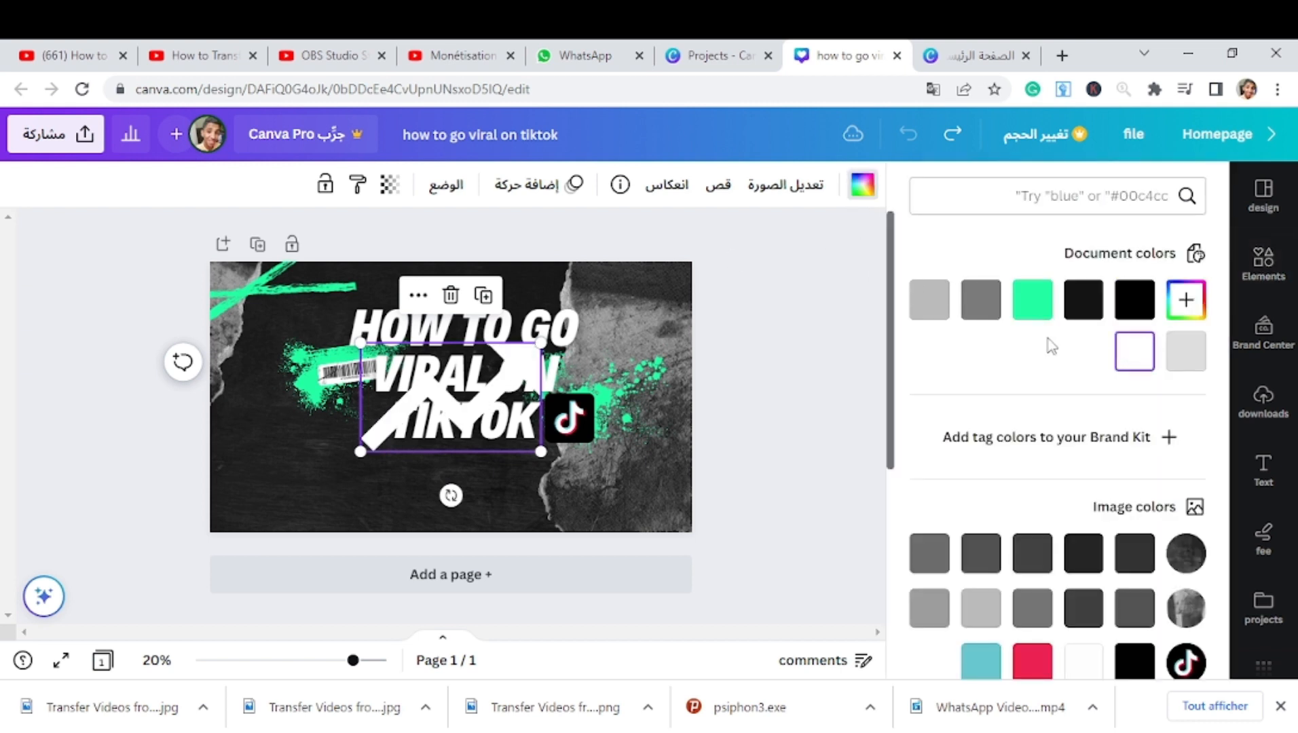
click(1029, 311)
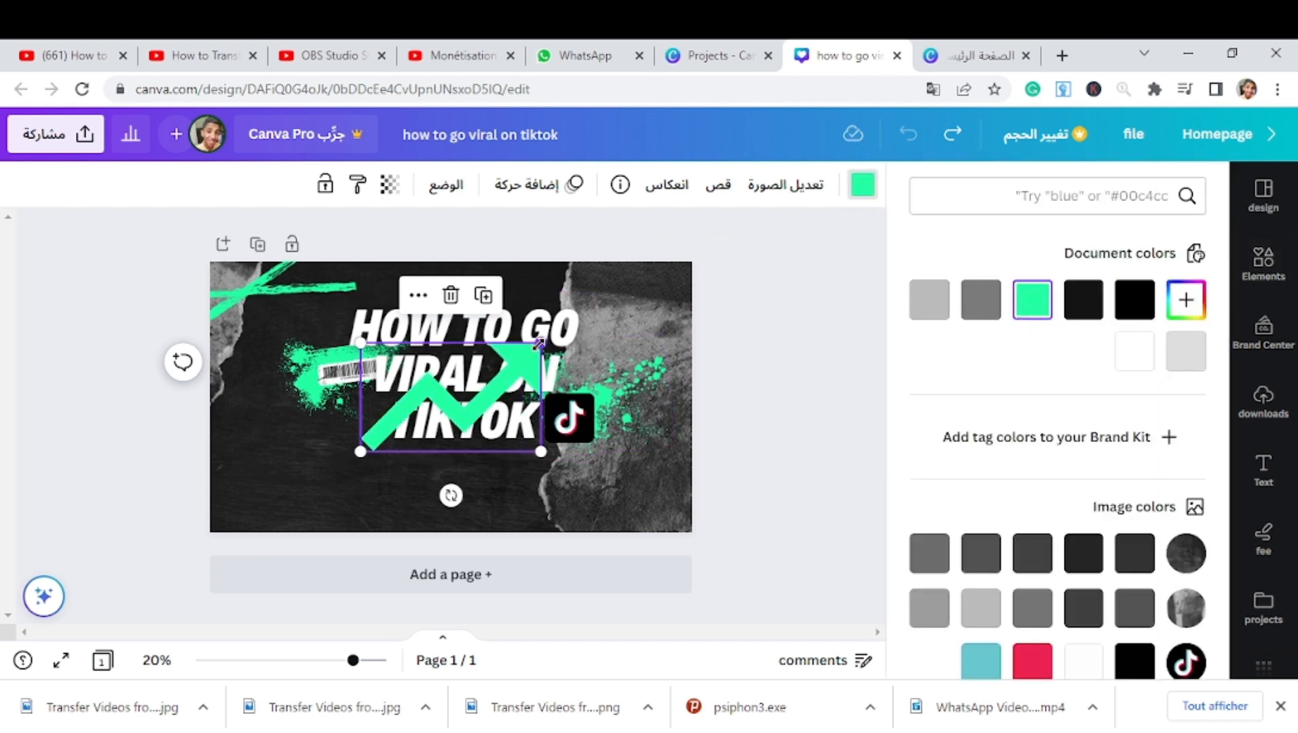
drag(542, 343, 601, 402)
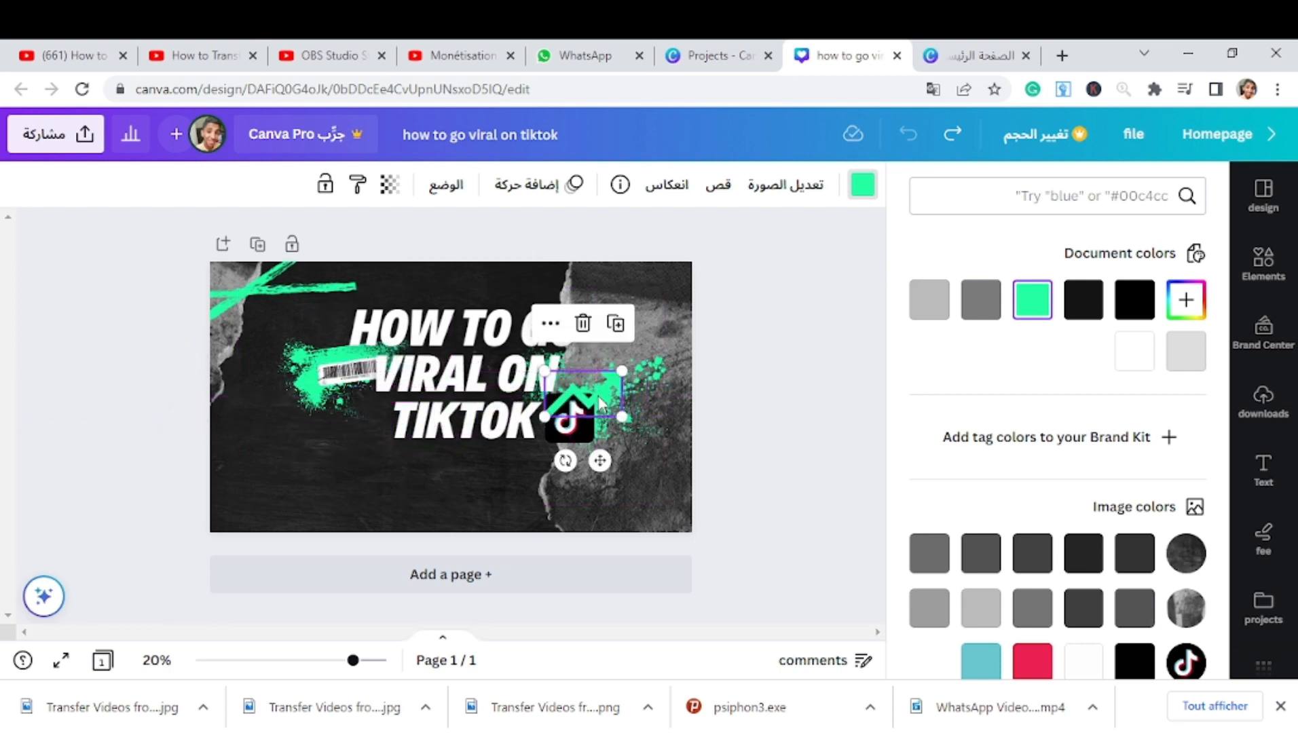
- Recolour the right-hand green splatter to the light teal from the TikTok icon's image colours
click(650, 383)
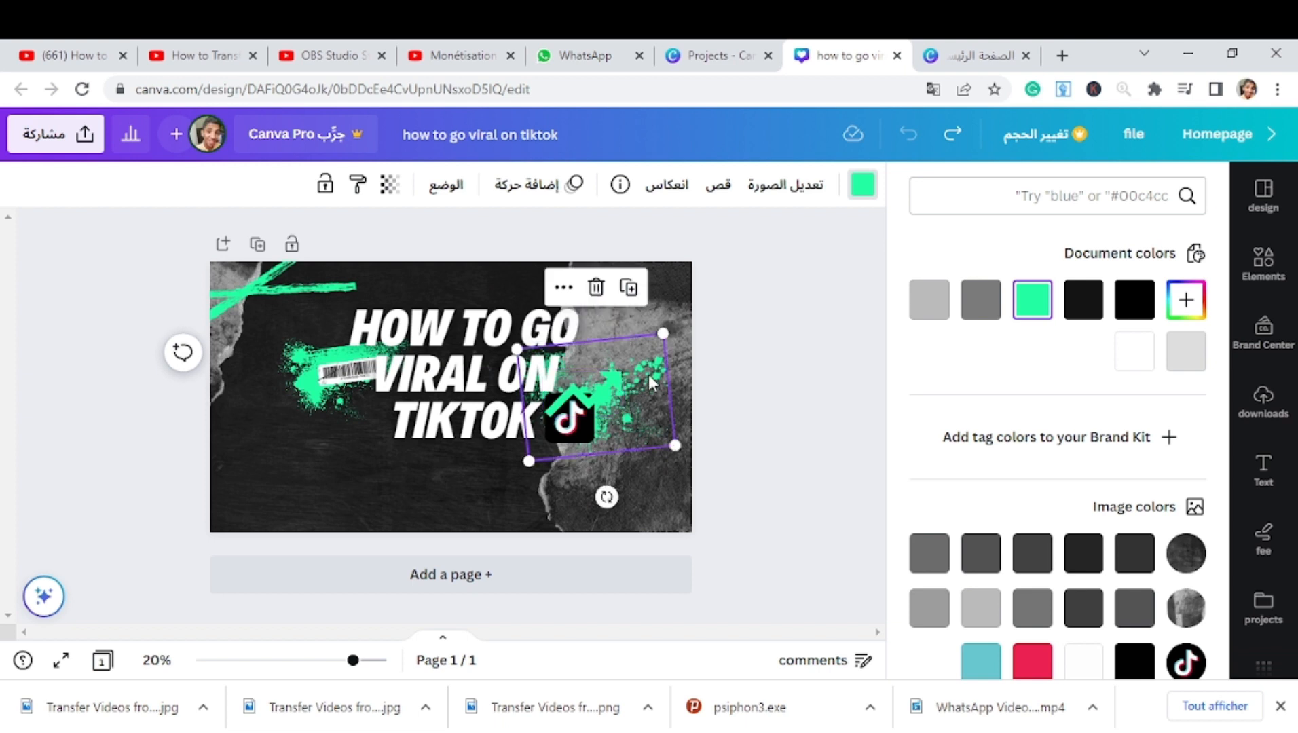
click(864, 185)
click(862, 191)
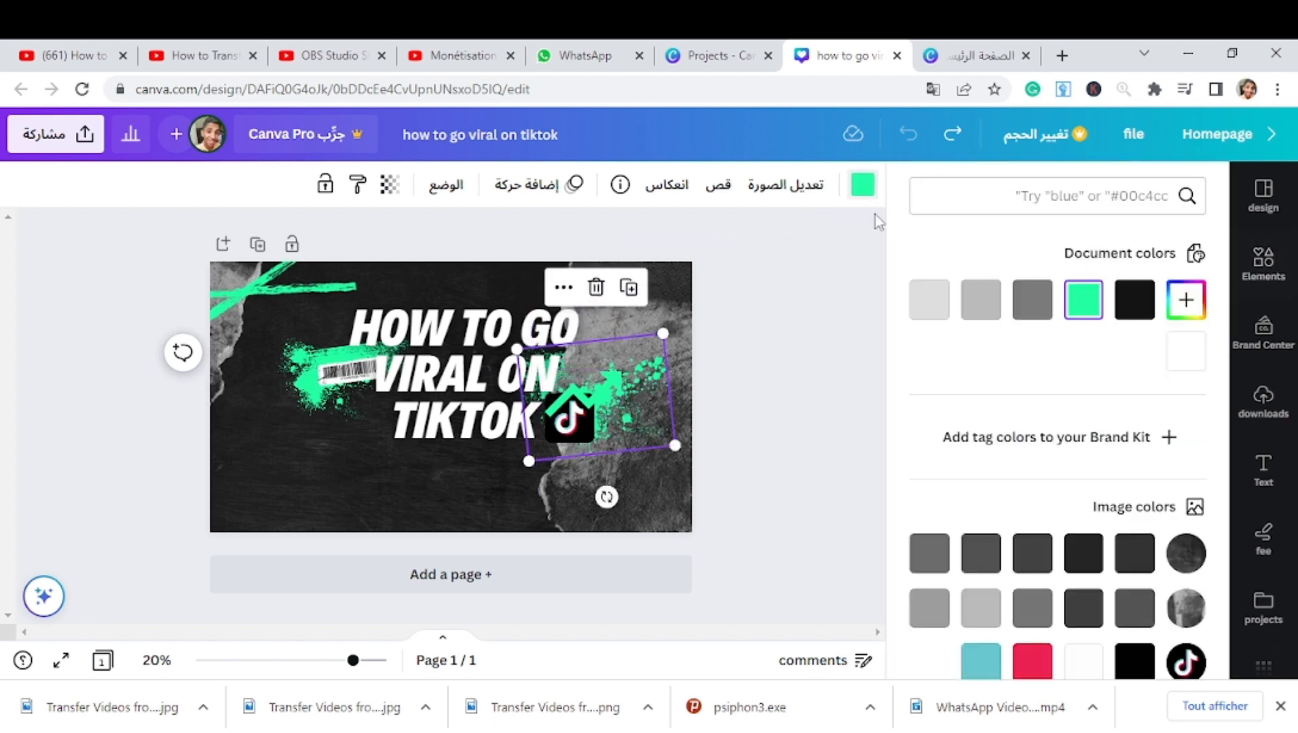
click(1183, 308)
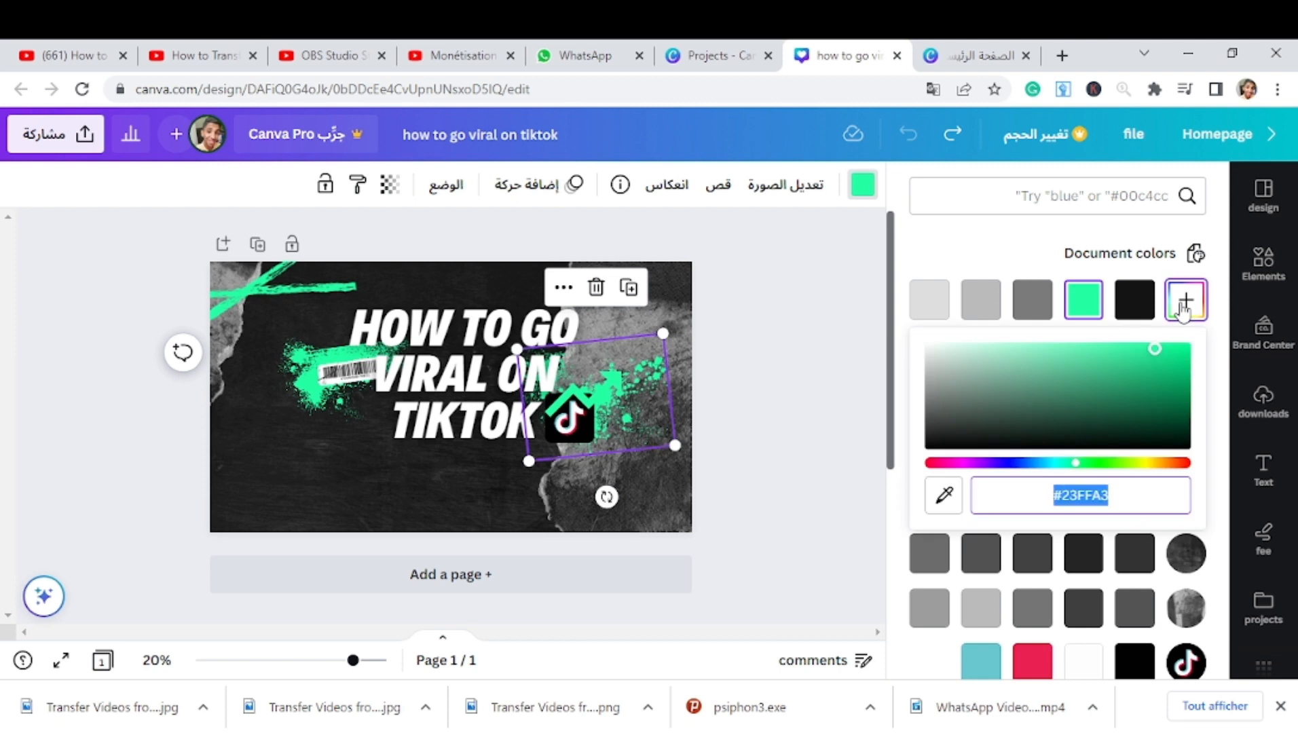
click(981, 660)
click(773, 493)
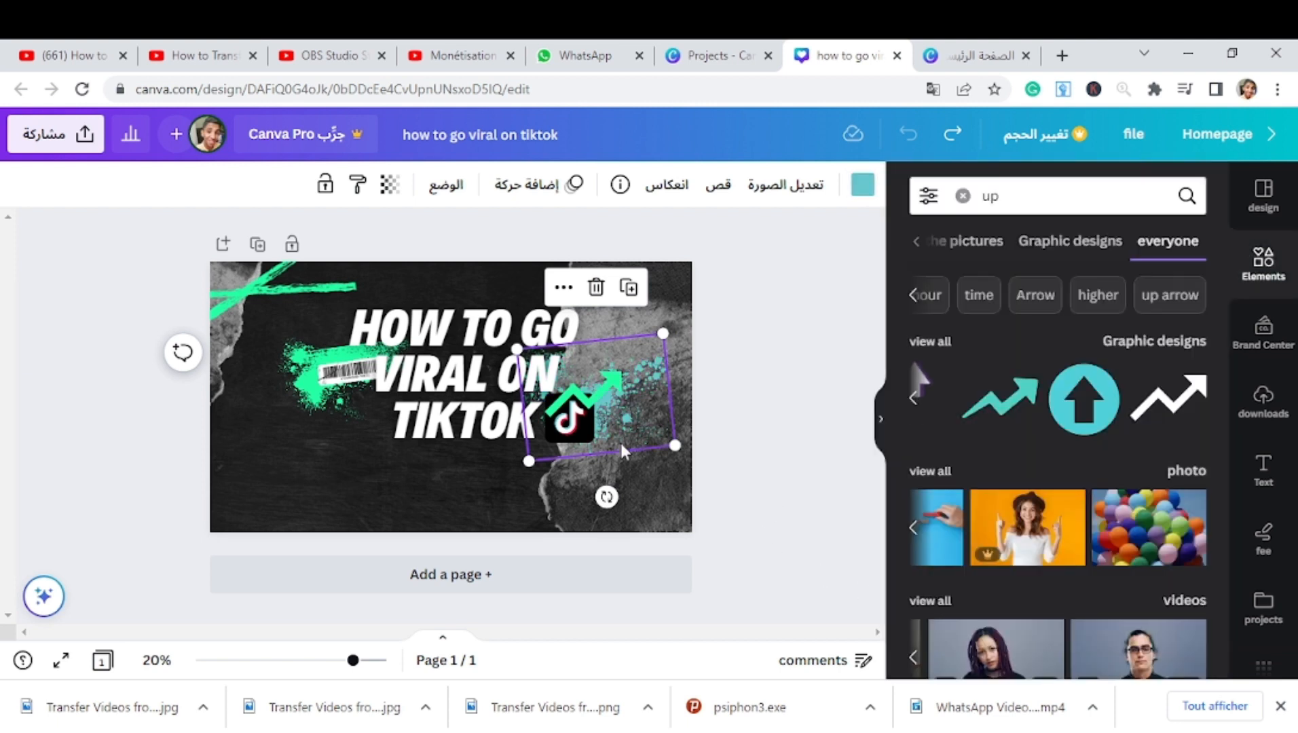
click(793, 413)
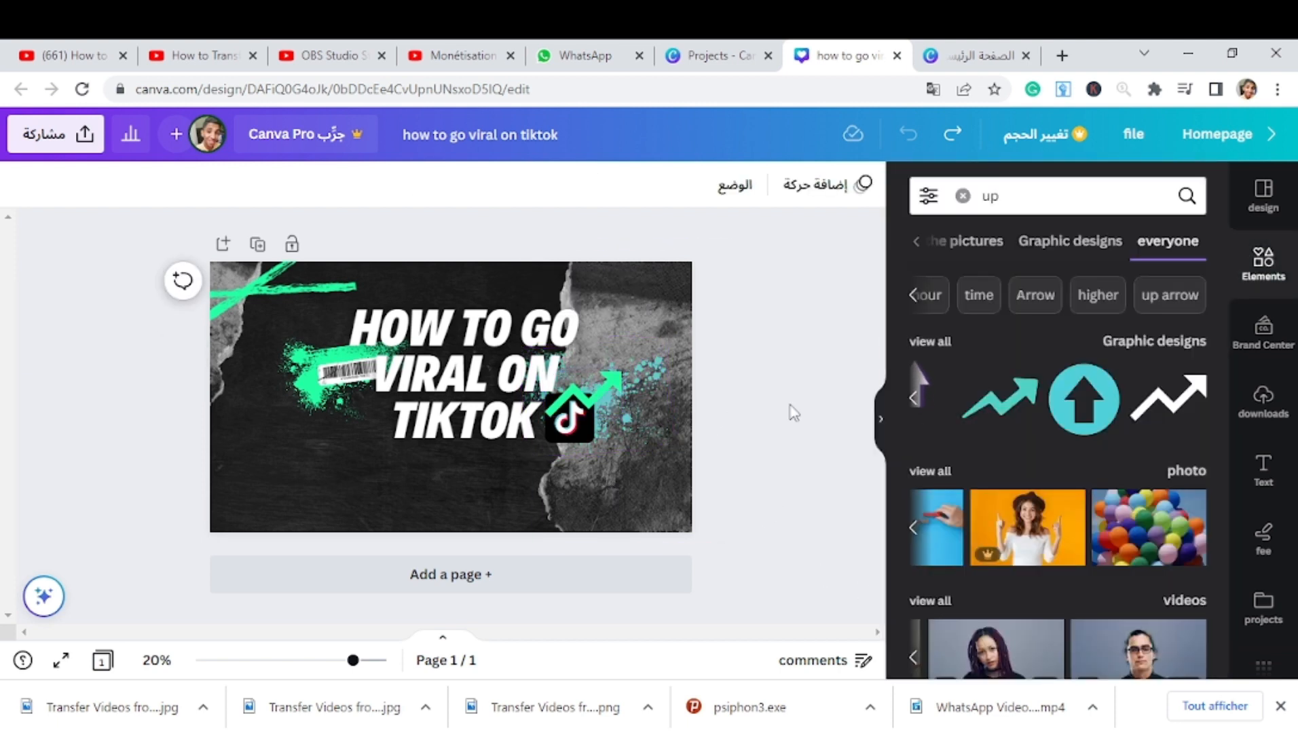
click(1071, 197)
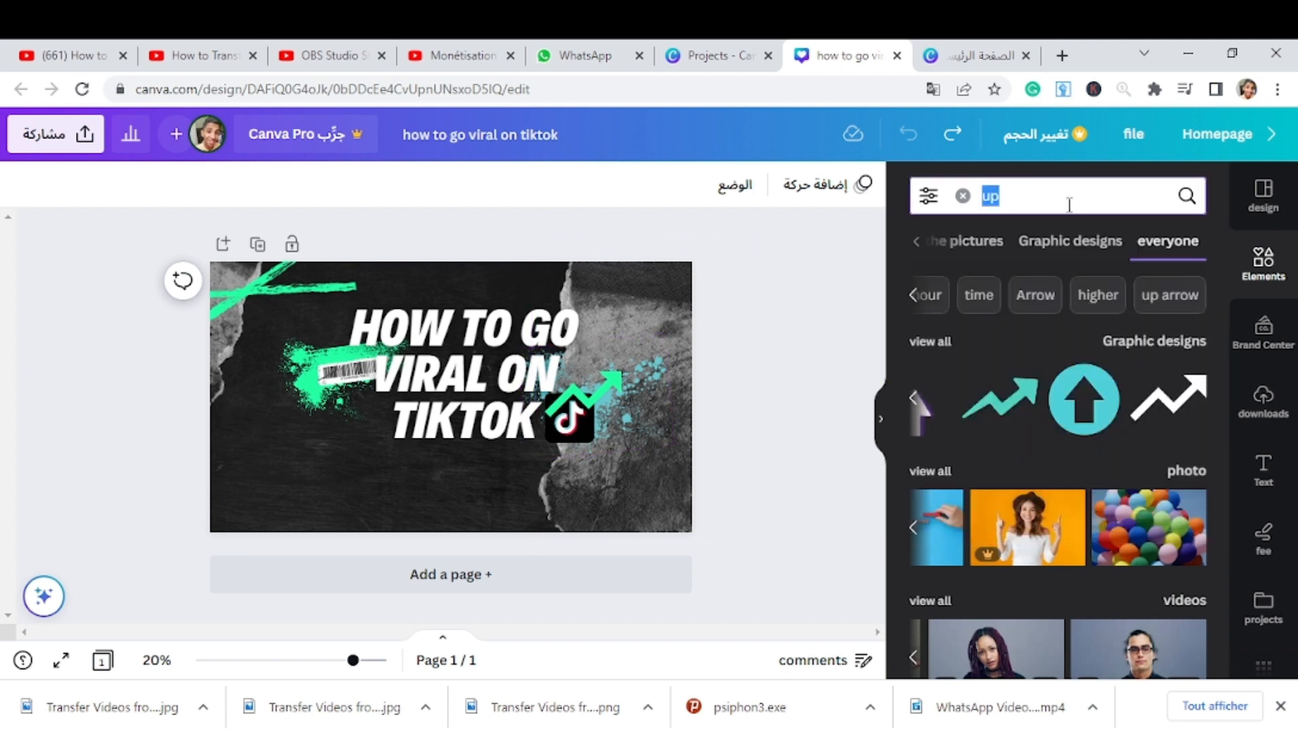
text(candle)
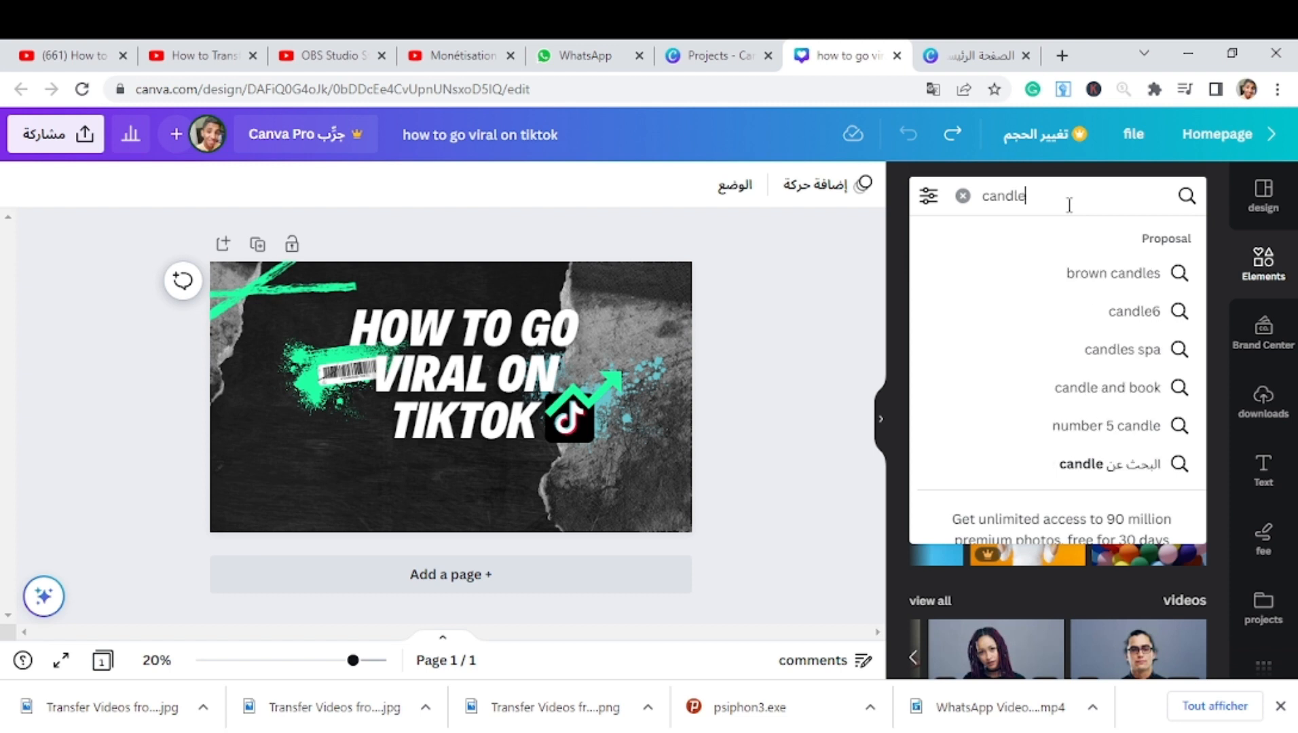
key(BackSpace)
key(BackSpace)
key(BackSpace)
key(BackSpace)
key(BackSpace)
key(BackSpace)
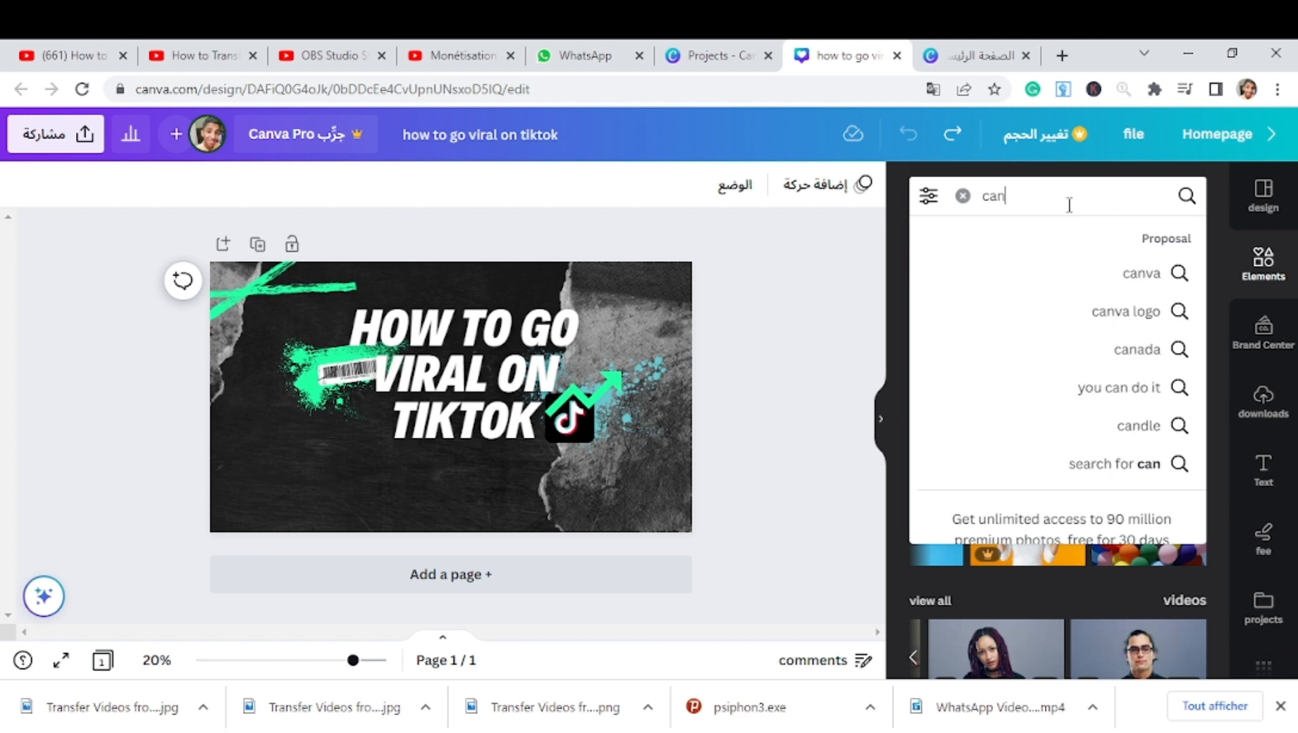
text(س)
key(BackSpace)
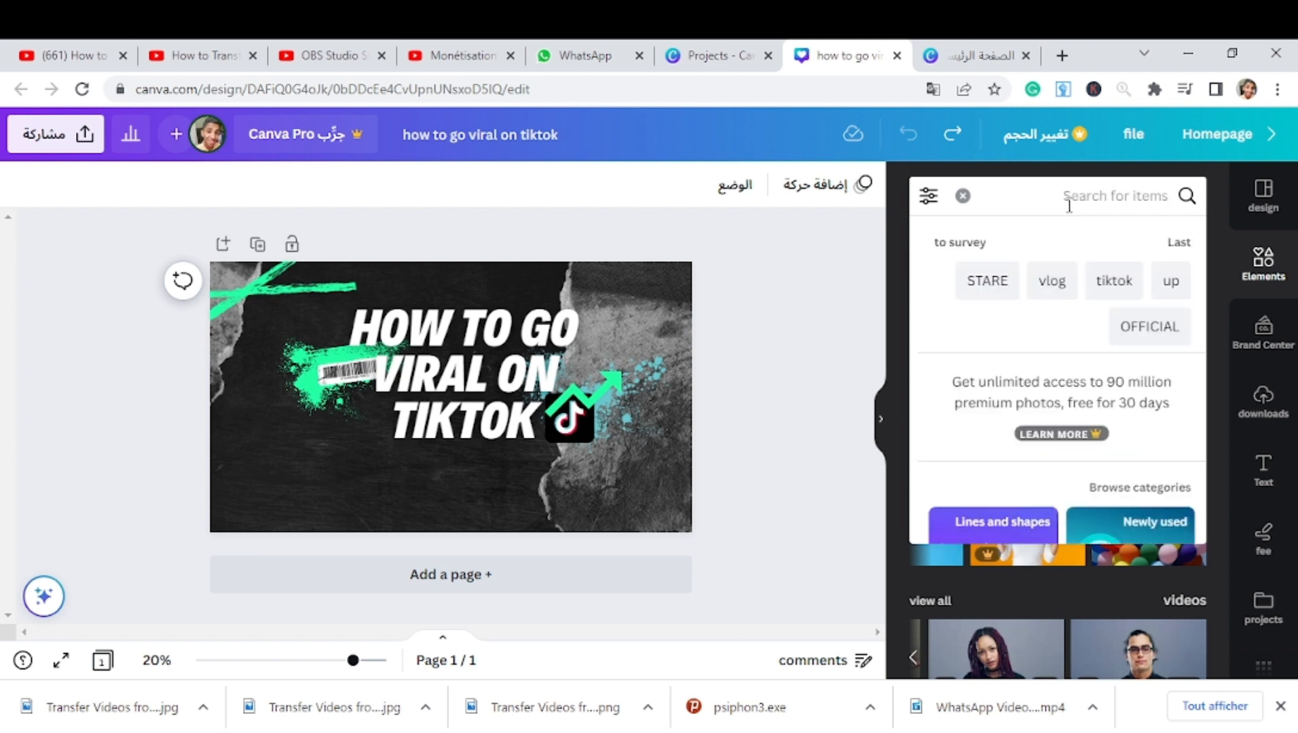
- Search the elements for "sunny"
text(sunny)
key(Return)
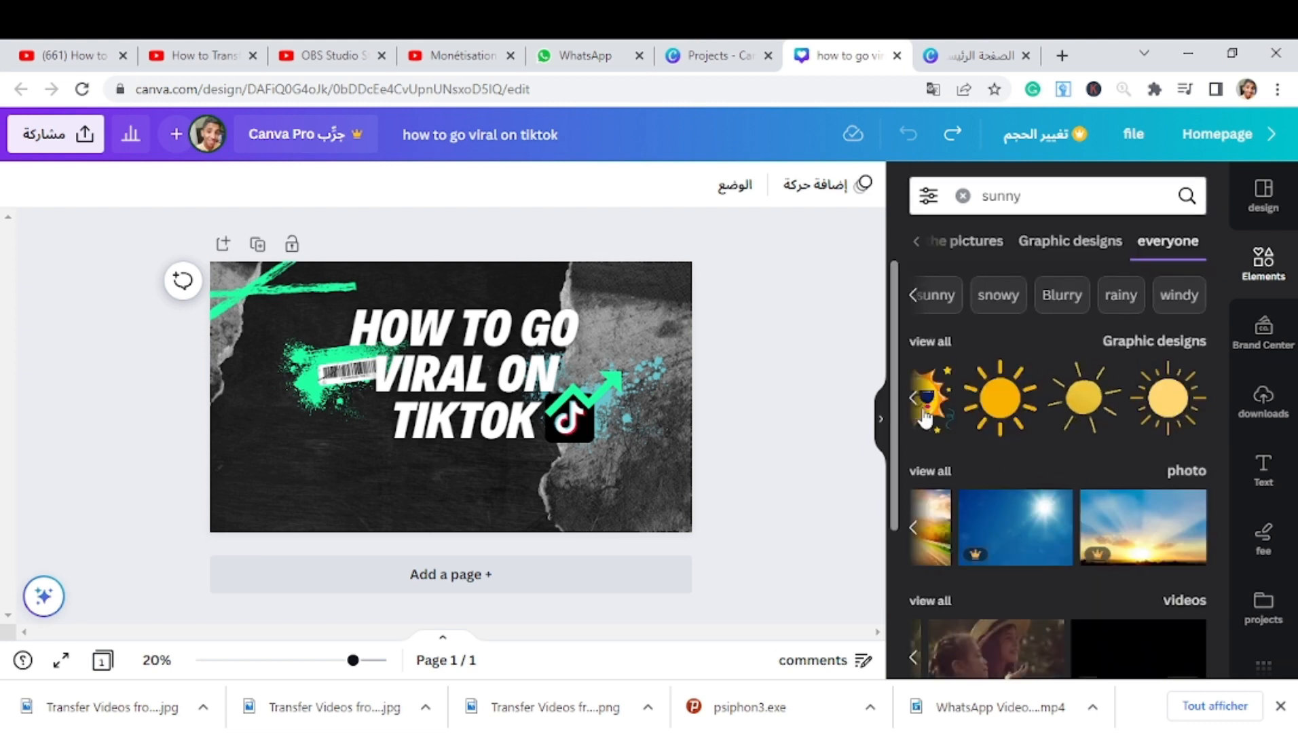
click(914, 399)
click(1167, 399)
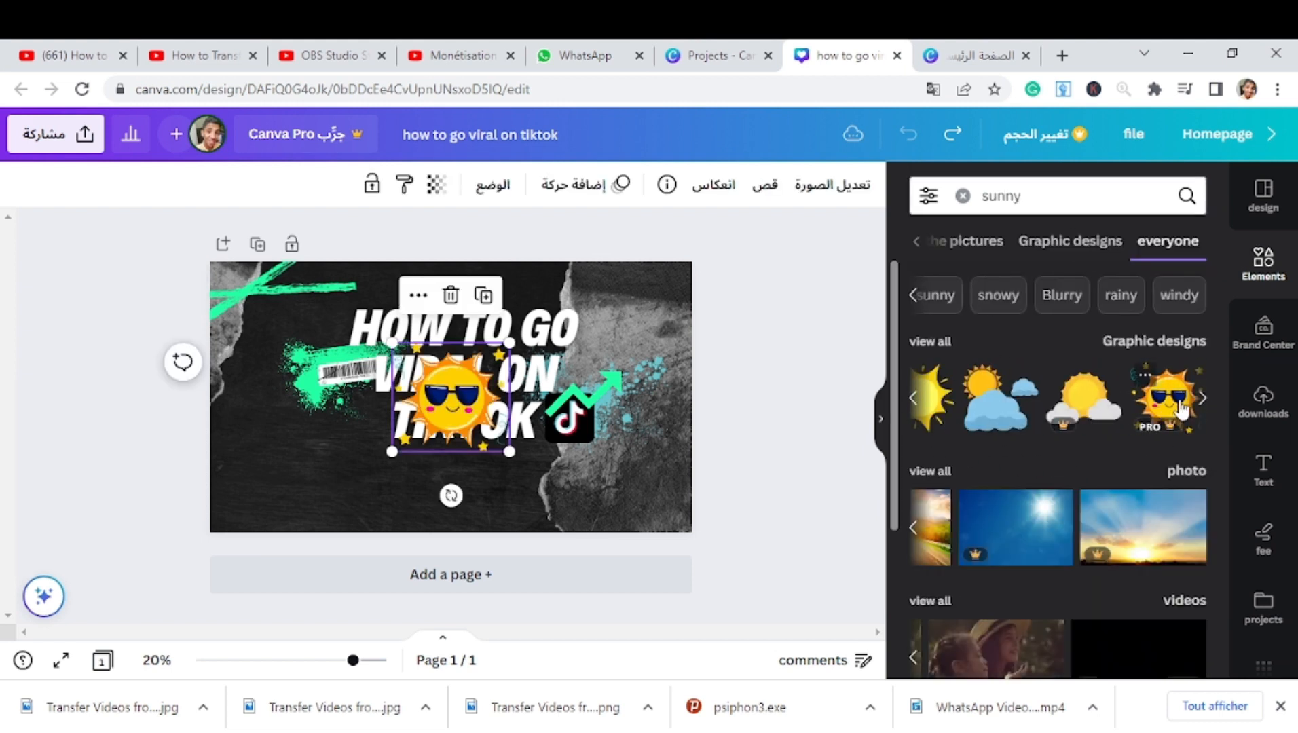
key(Delete)
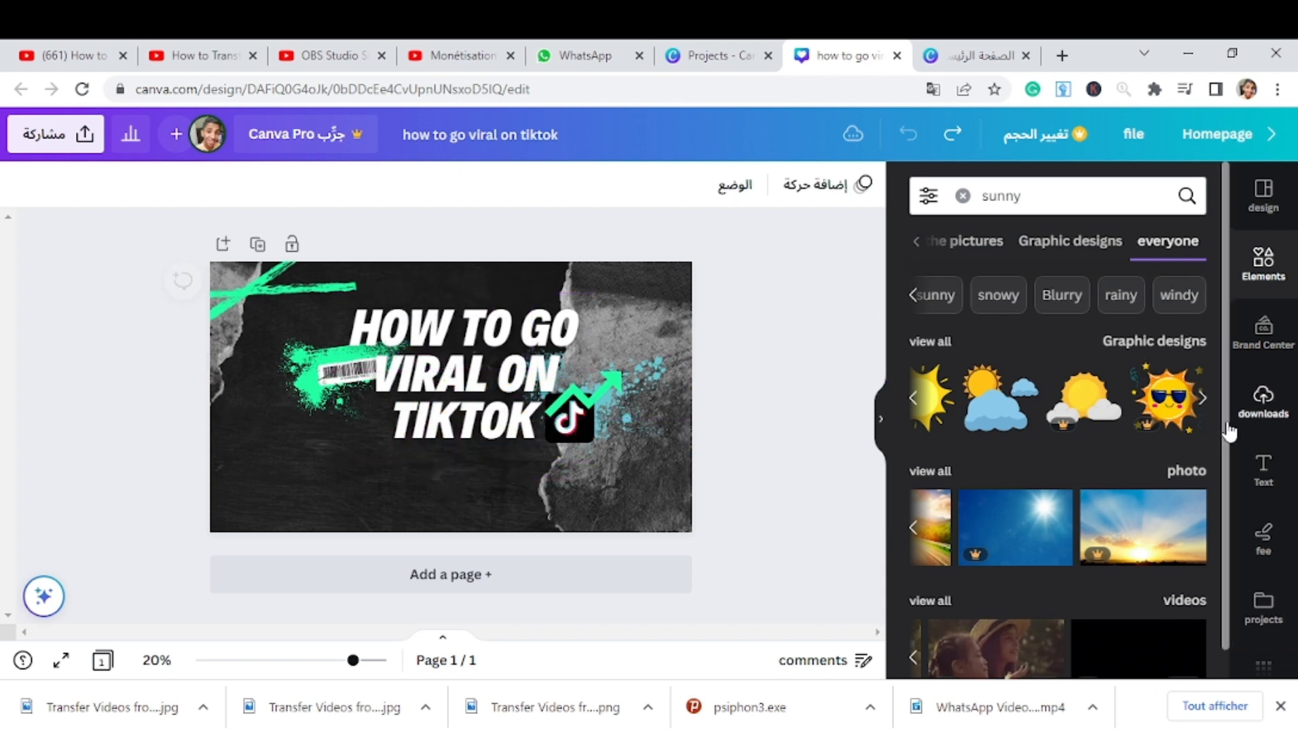
- Add the animated yellow sun with sunglasses from the full graphics results, and shrink it to fit beneath the left-hand green splatter
click(914, 401)
click(914, 400)
click(912, 395)
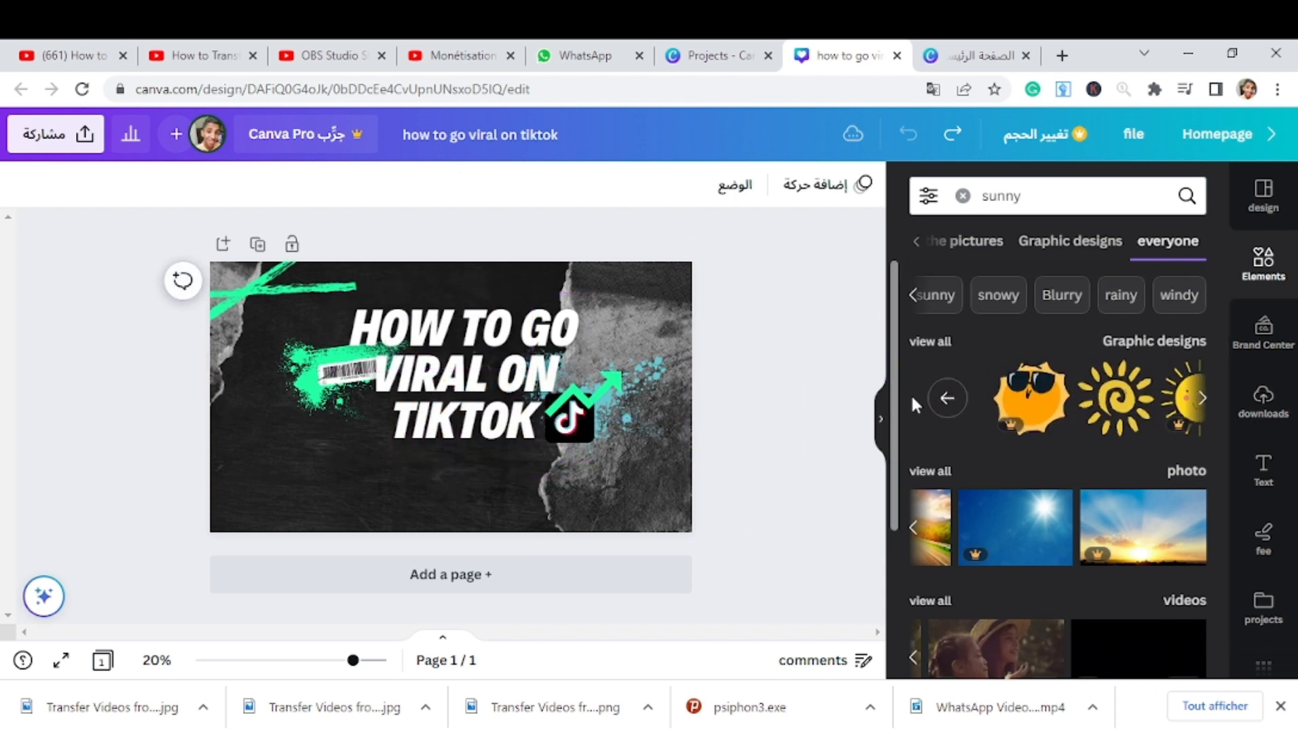
click(932, 401)
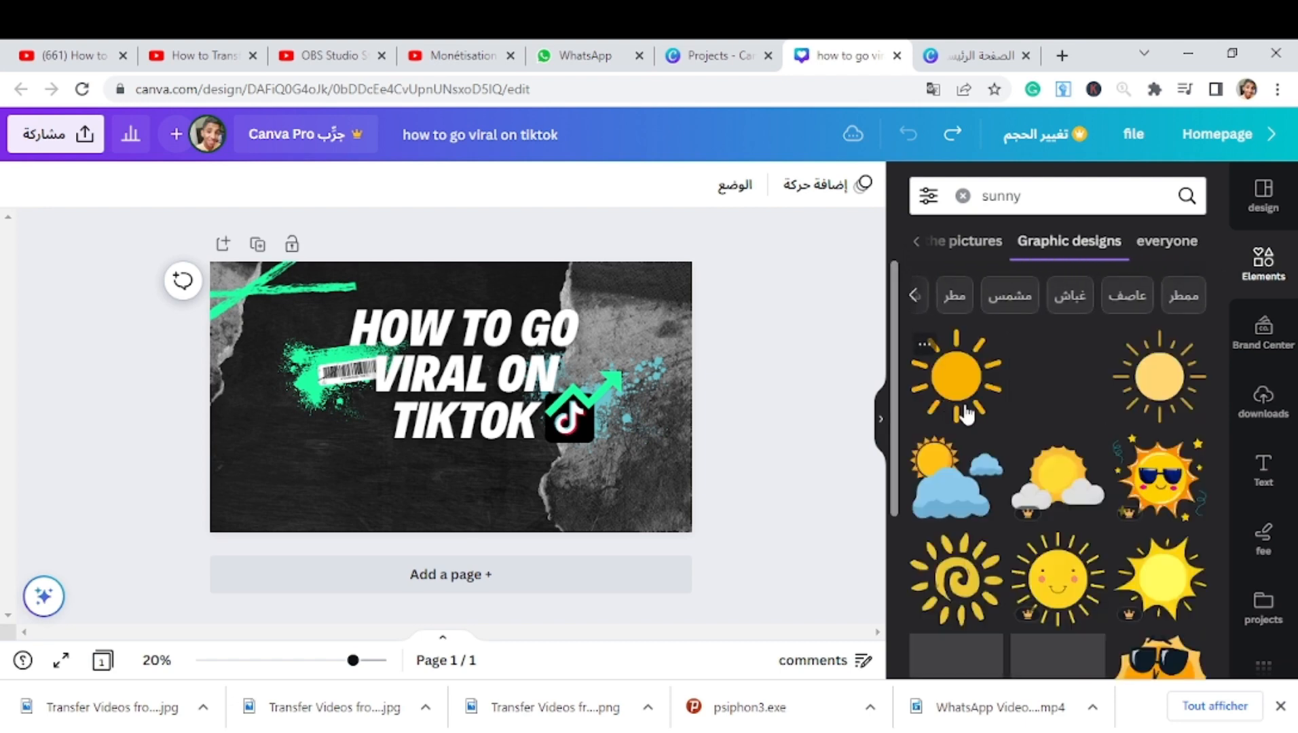
scroll(1002, 421, down, 2)
scroll(1019, 434, down, 3)
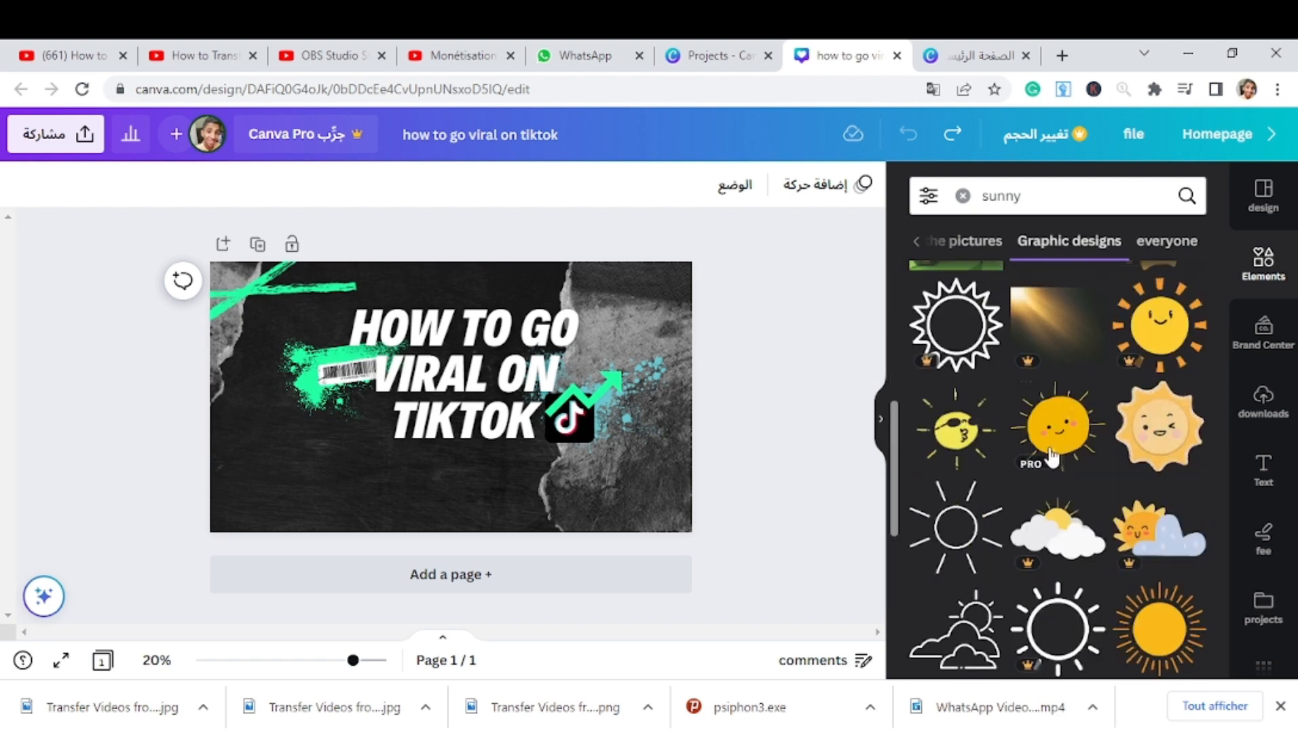
click(965, 455)
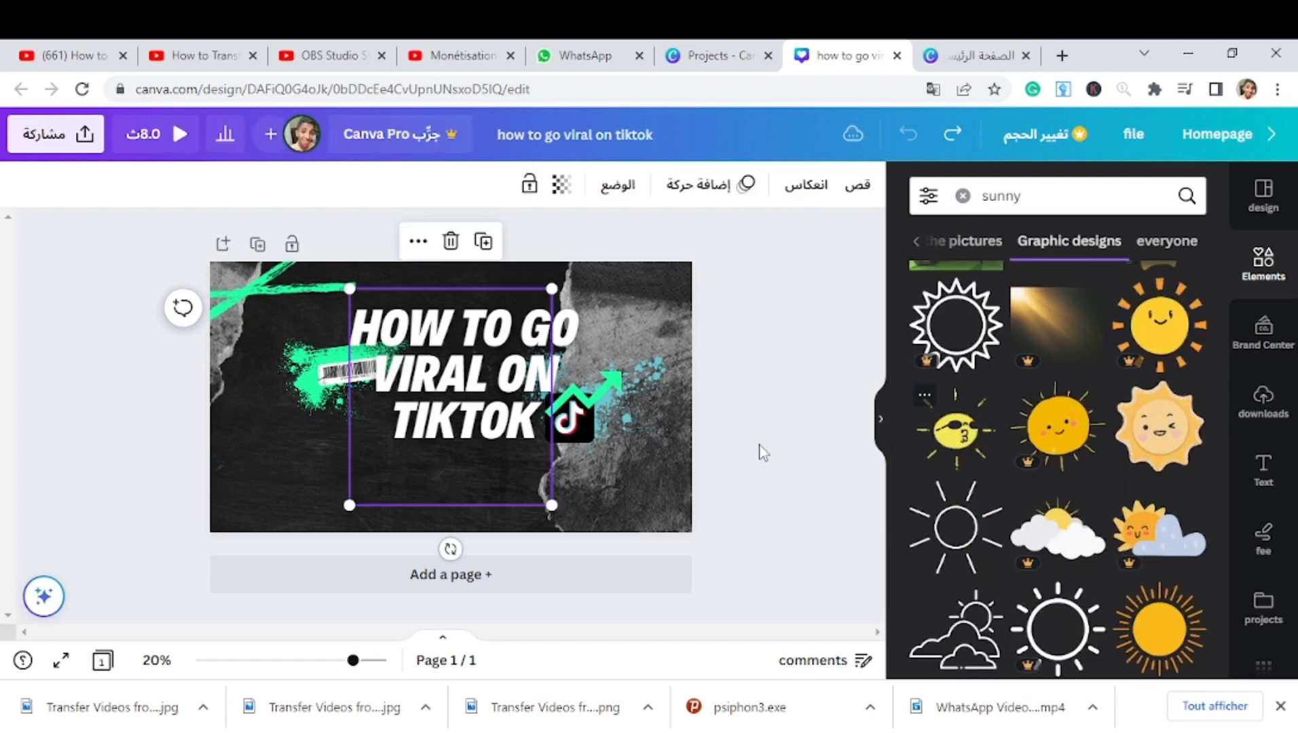
drag(552, 288, 433, 417)
drag(407, 469, 336, 438)
- Shift the title lower on the page, and nudge the left-hand splatter and the sun slightly away from it
drag(475, 401, 460, 428)
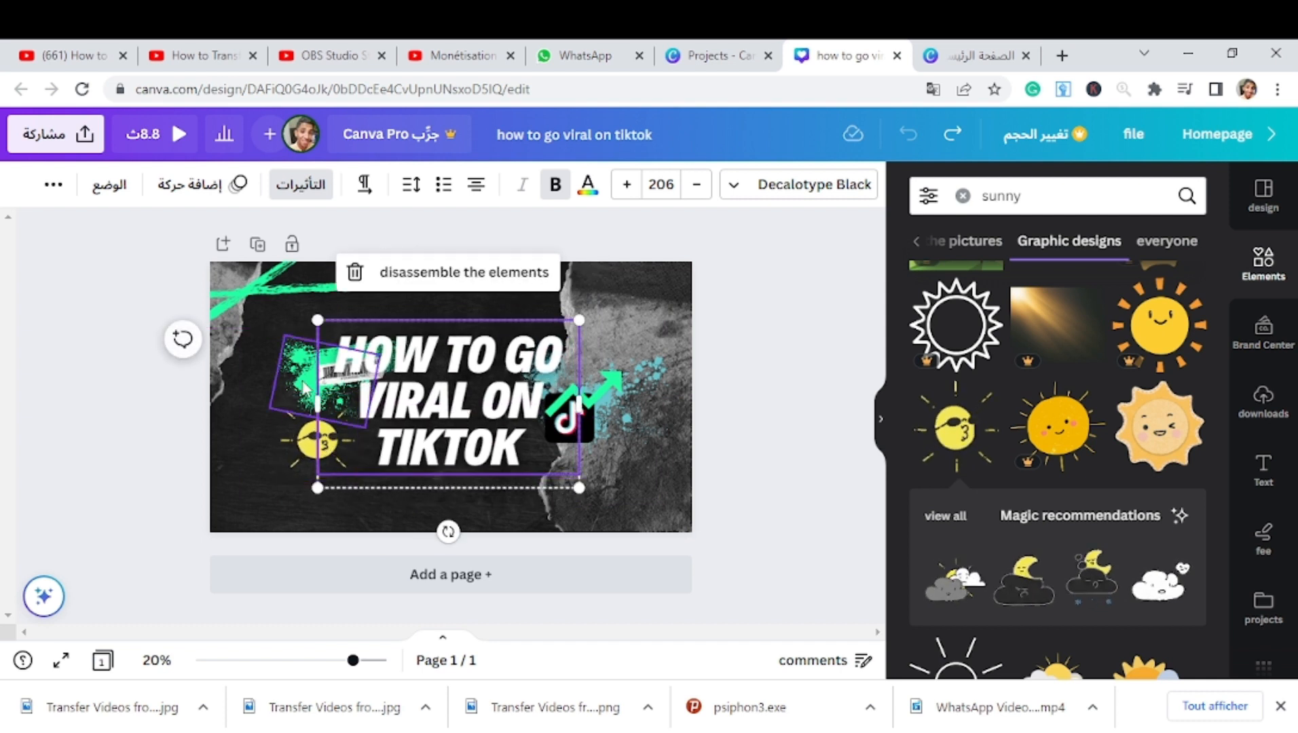
click(341, 385)
click(381, 390)
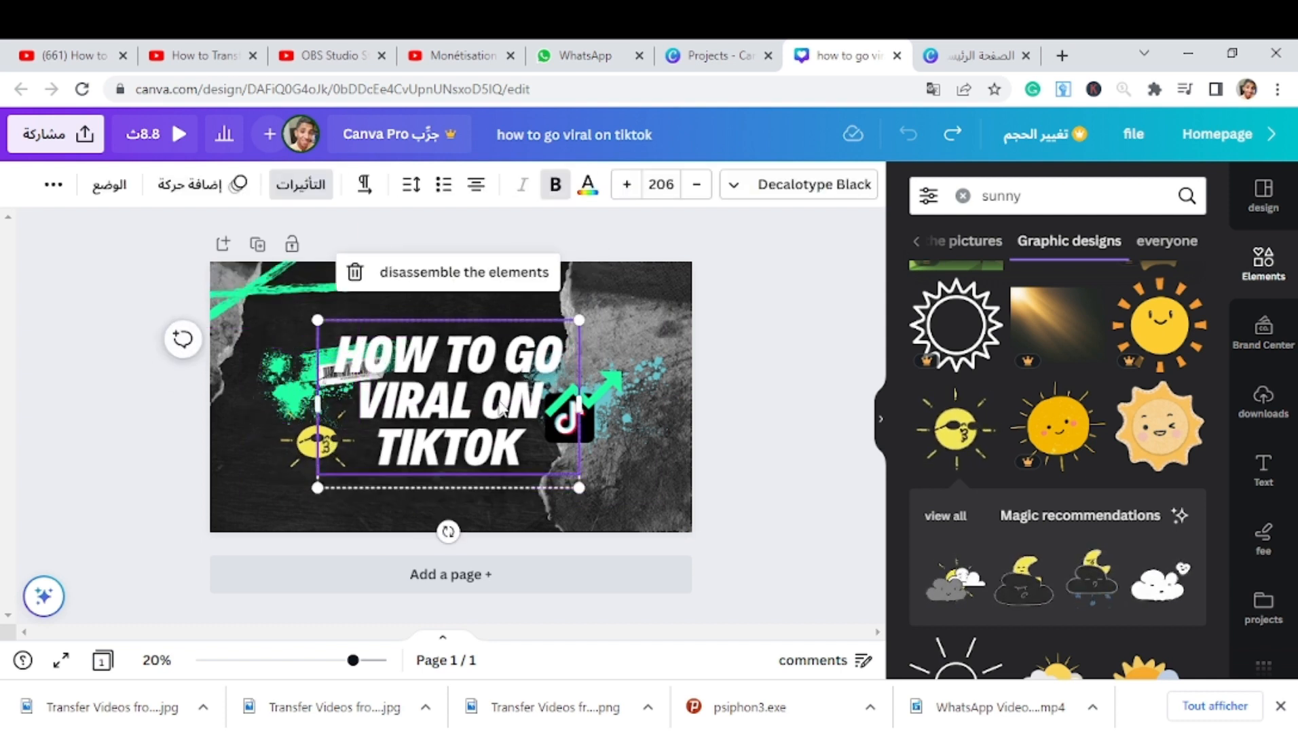
click(641, 445)
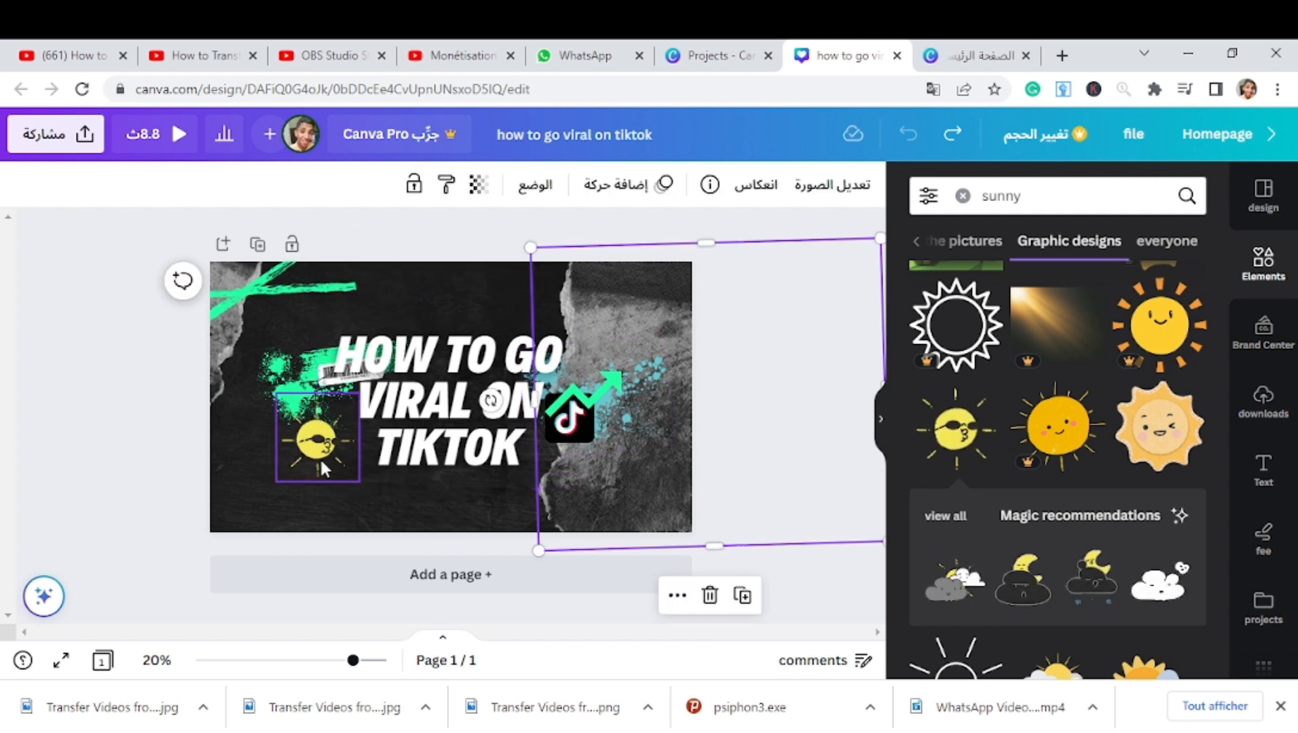
drag(320, 459, 315, 470)
- Change the page's dark textured background to the document's teal, #69c7ce
click(441, 333)
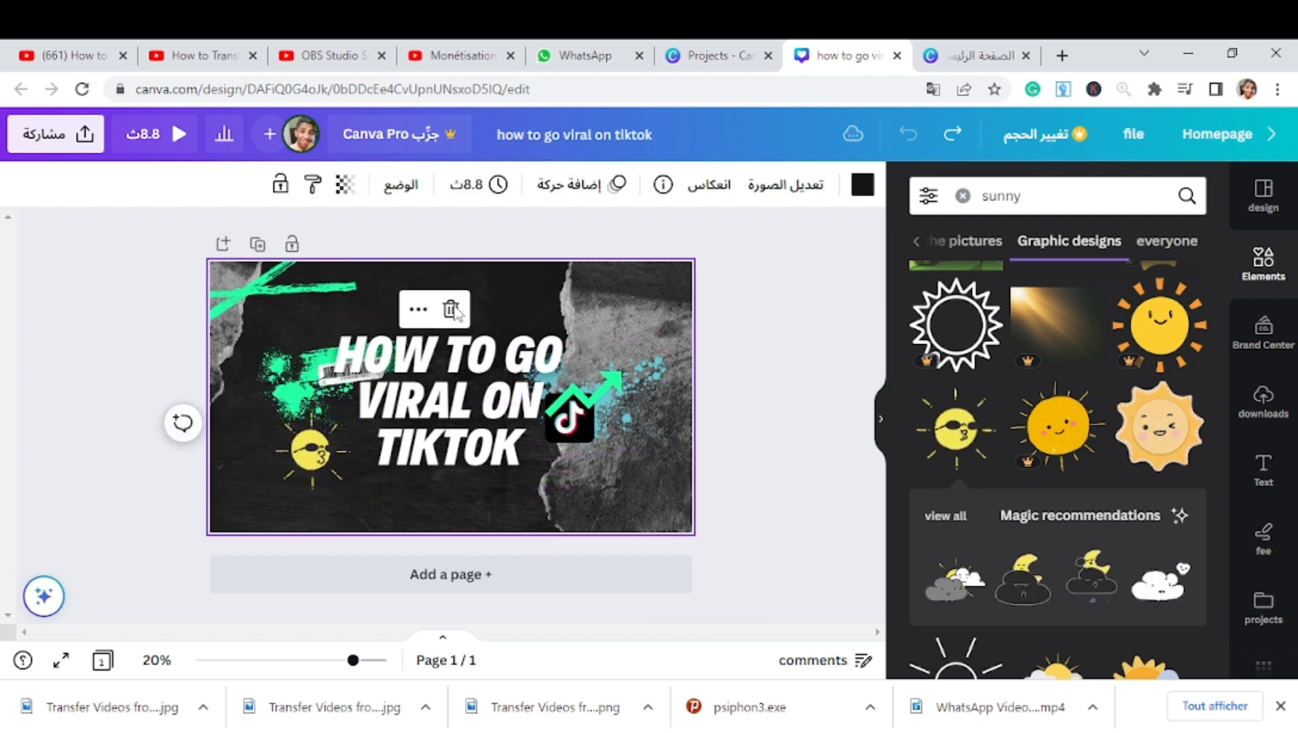
click(862, 184)
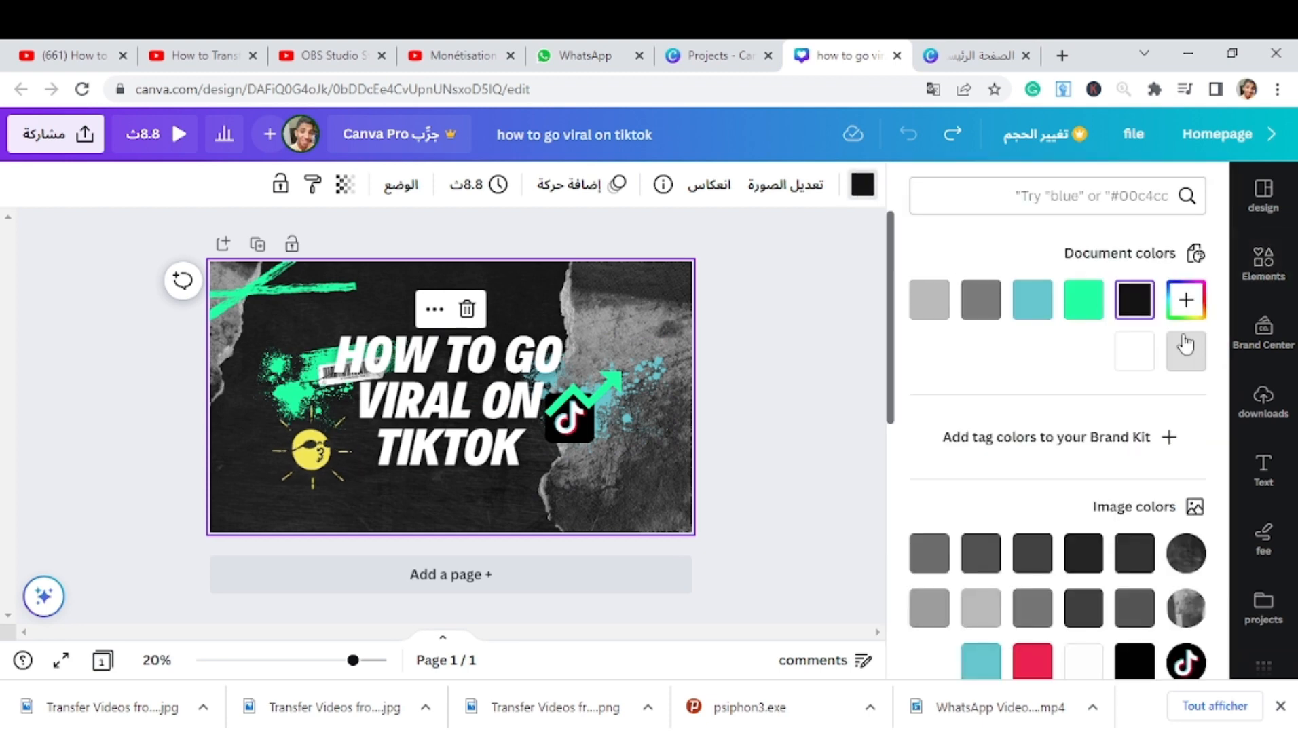
click(1186, 300)
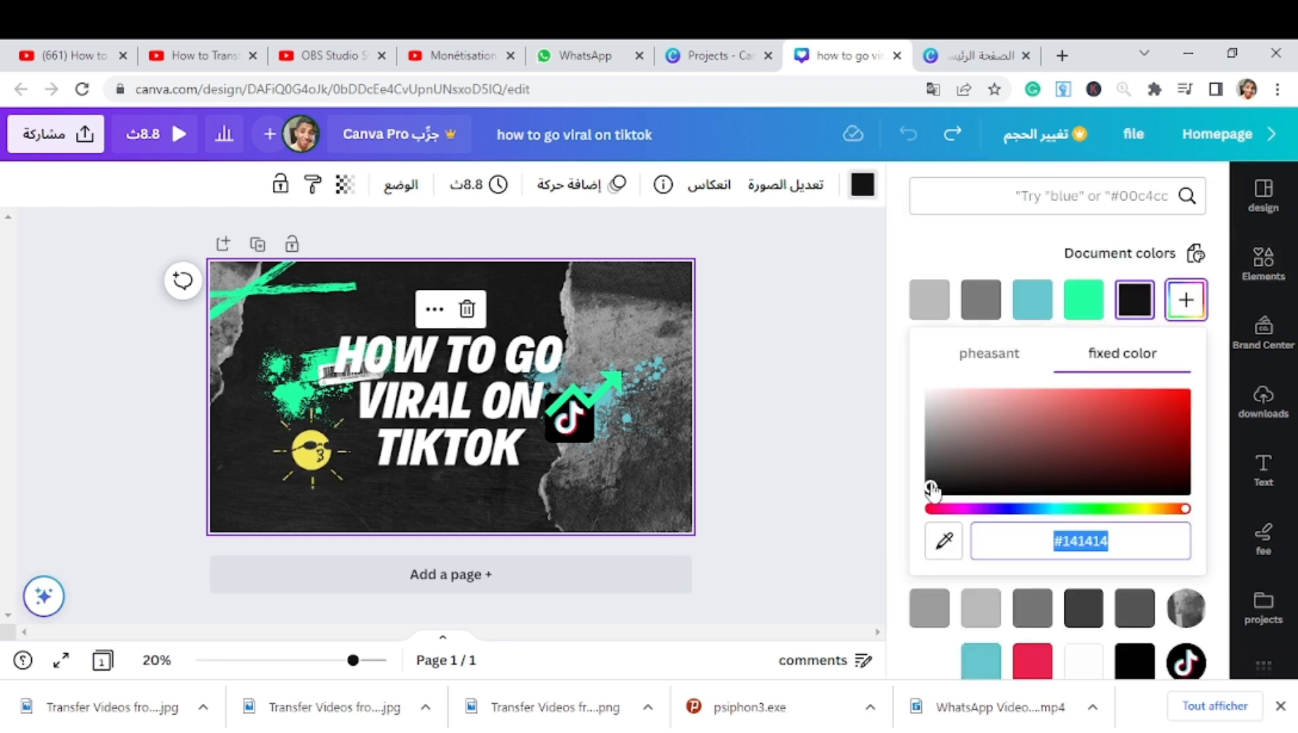
drag(940, 482, 947, 395)
click(996, 304)
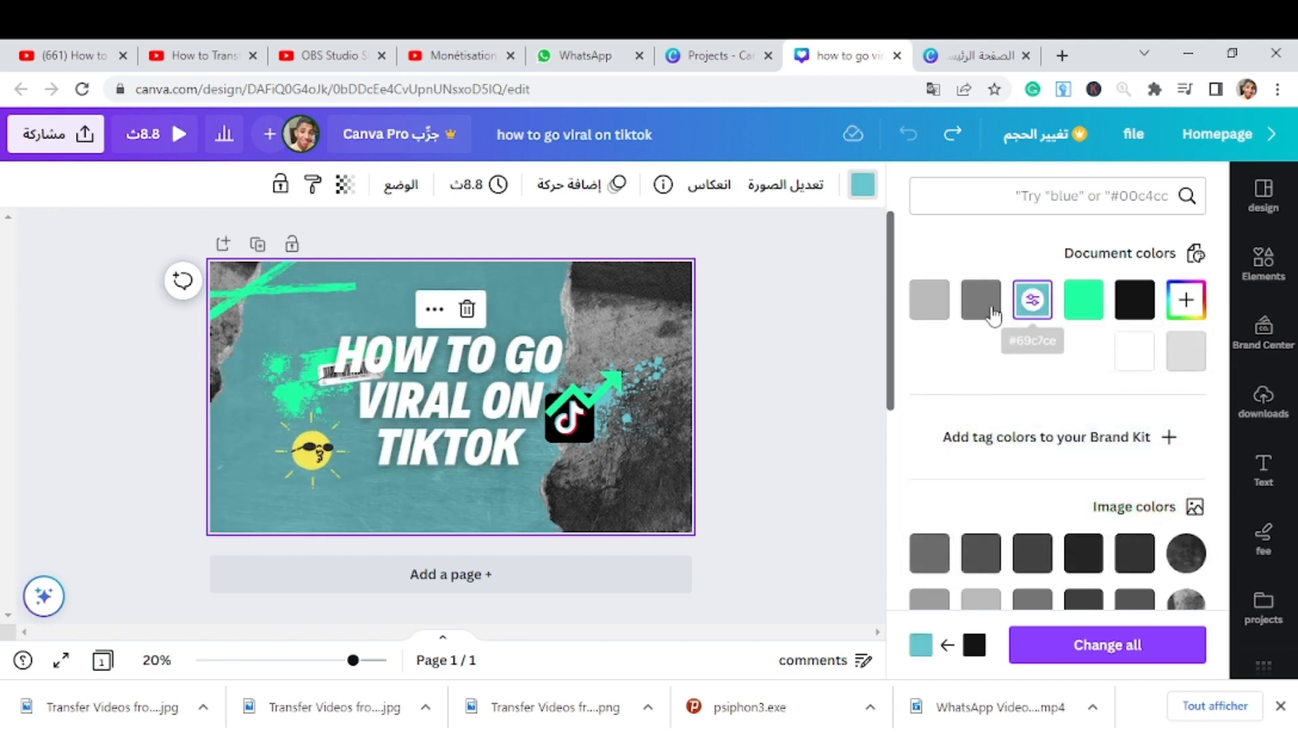
- Send the title one layer back behind the barcode sticker, and move the barcode off the title onto the left-hand green splatter
click(328, 383)
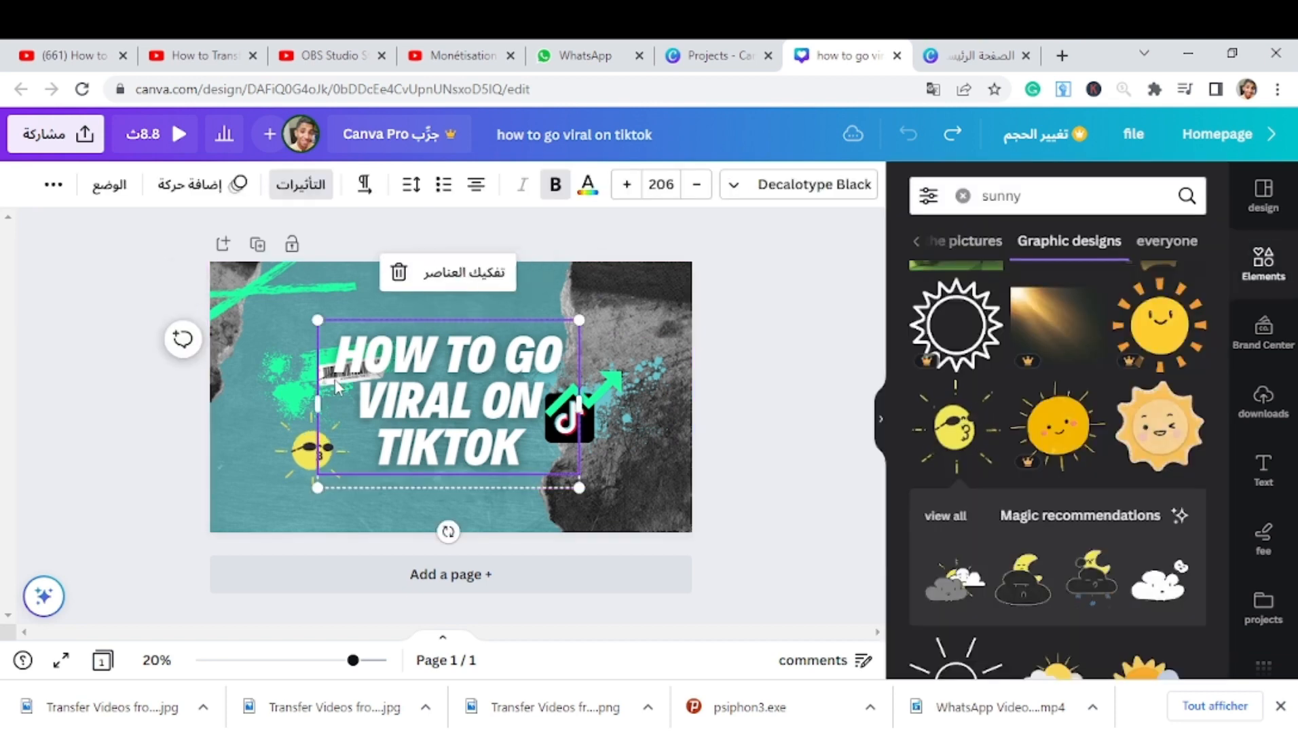
click(299, 383)
click(338, 379)
right_click(388, 392)
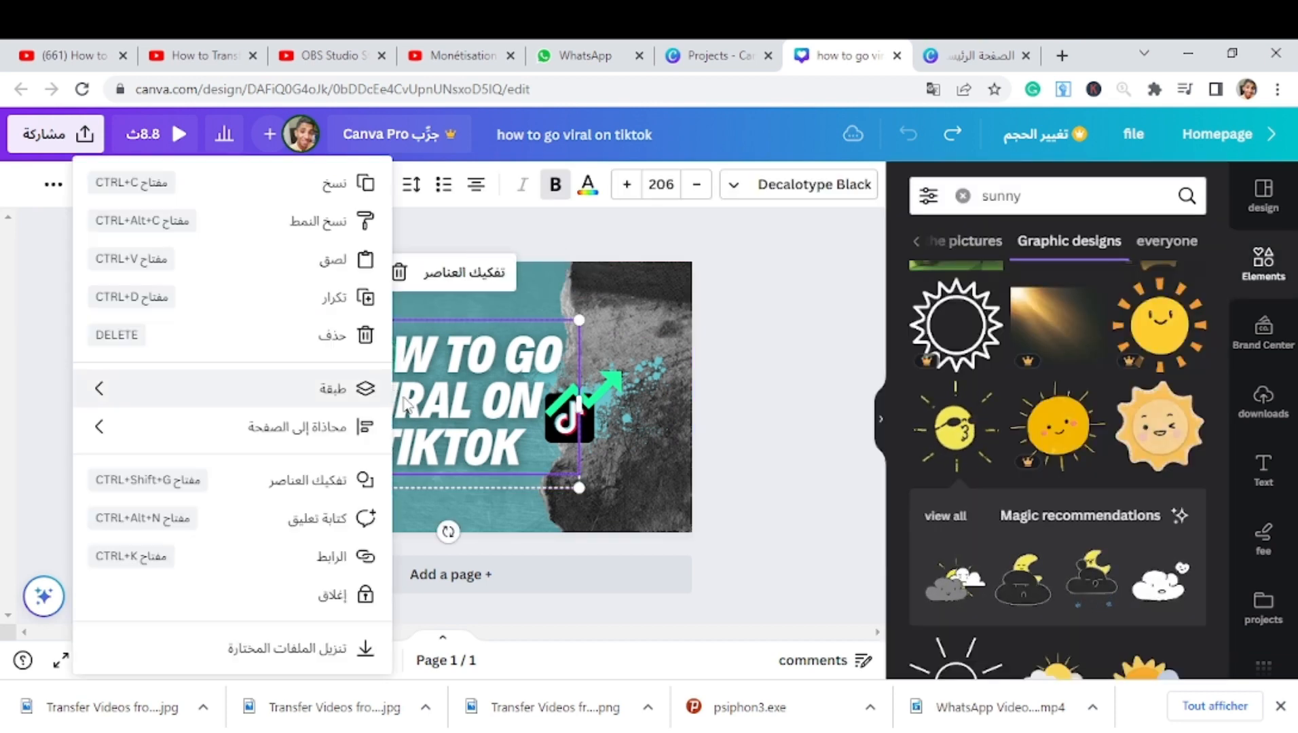
mouse_move(394, 399)
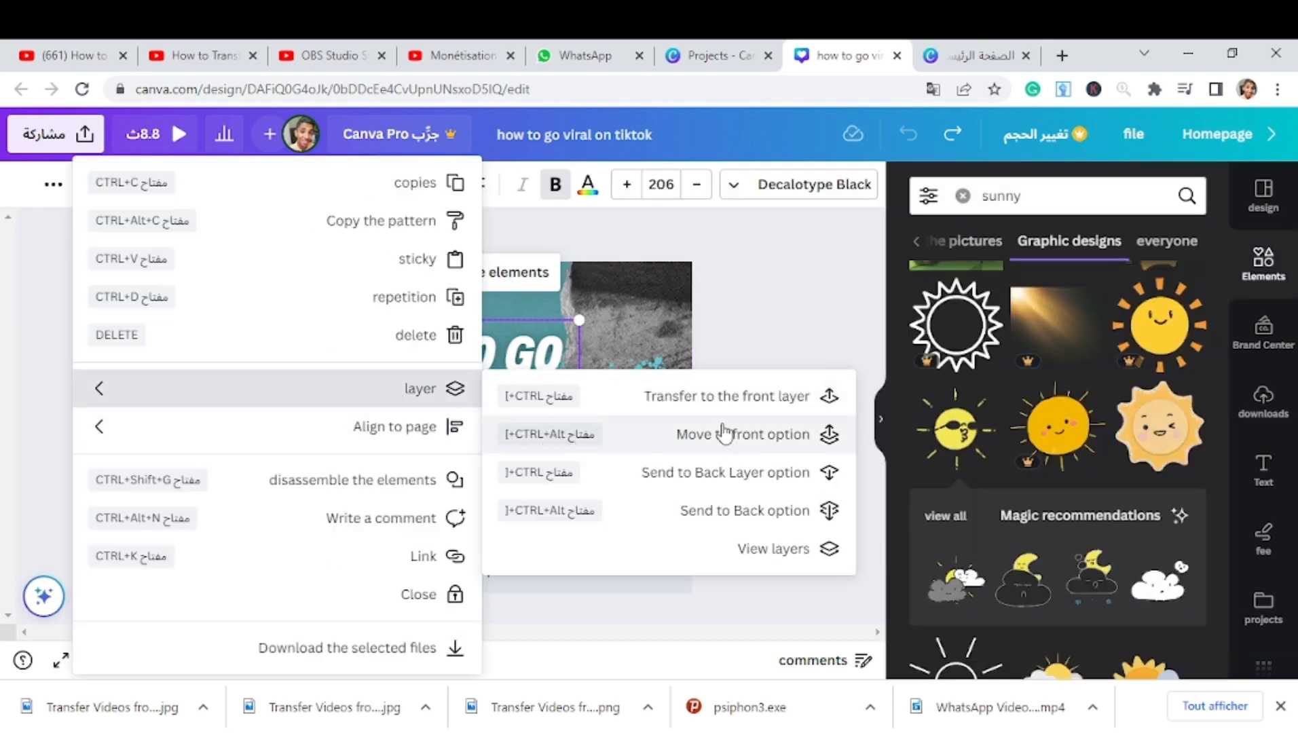
click(748, 473)
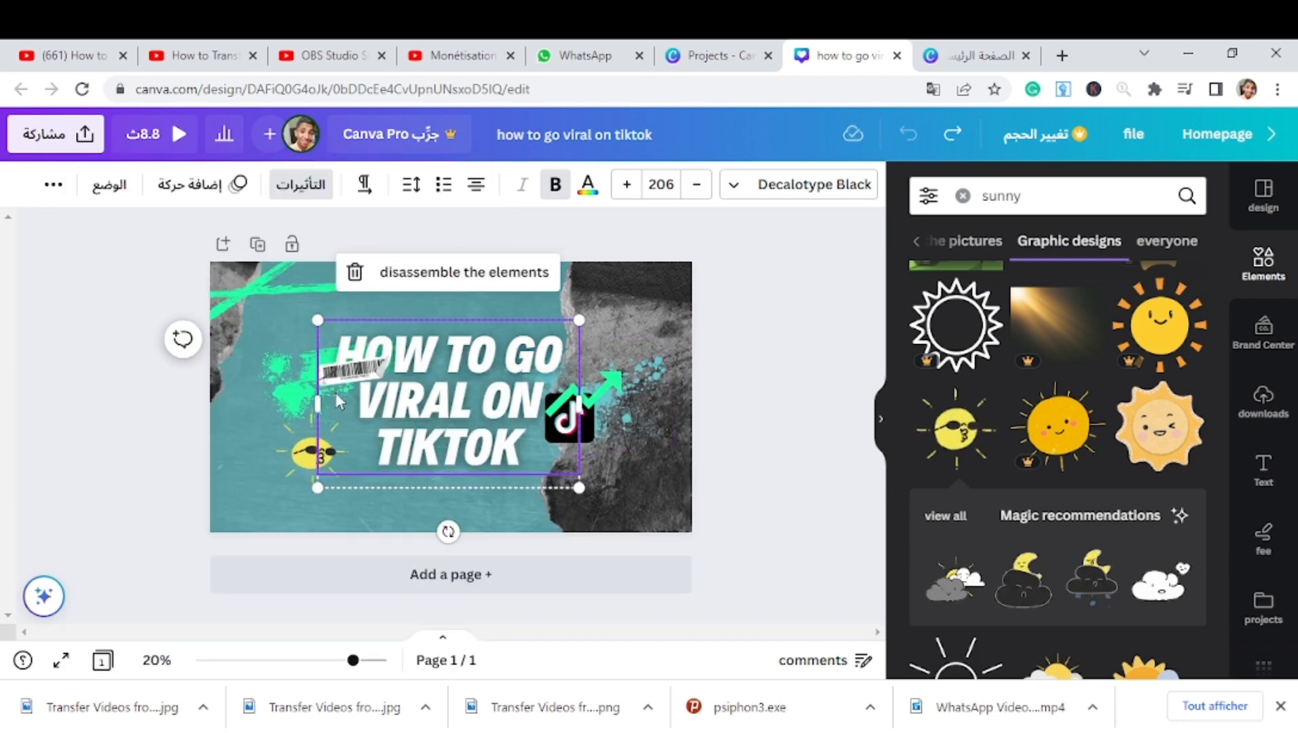
mouse_move(335, 393)
mouse_down()
mouse_move(294, 406)
mouse_move(346, 376)
mouse_move(305, 445)
mouse_move(316, 397)
mouse_up()
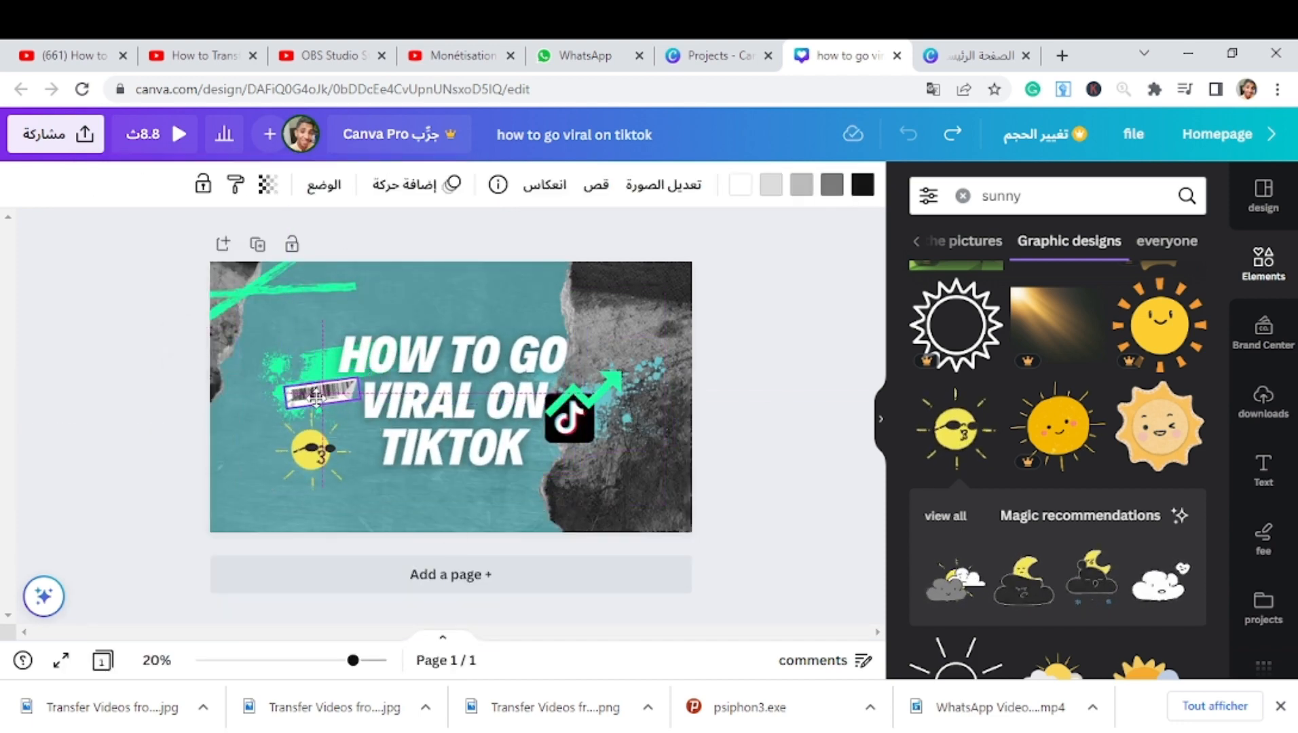
- Enlarge and rotate the left-hand torn grey paper so it runs nearly vertically down the page's left edge, mirroring the right one
click(265, 373)
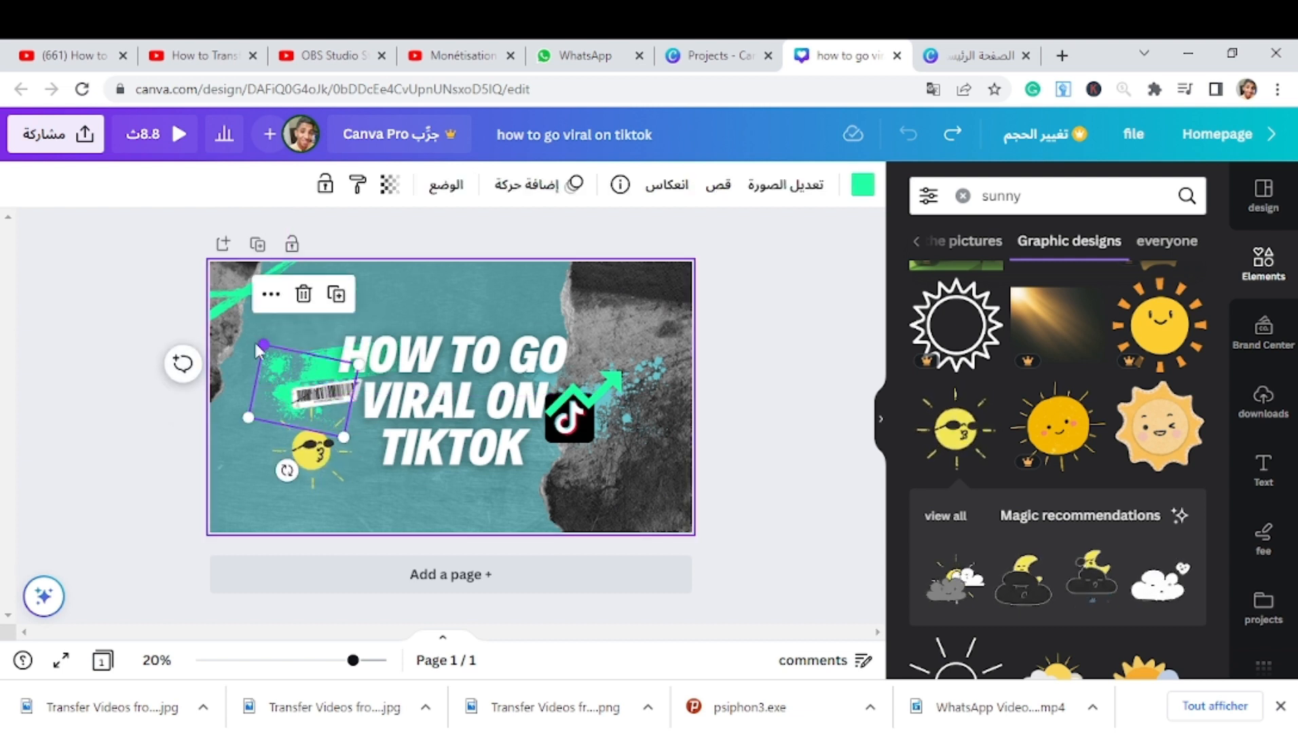
click(223, 340)
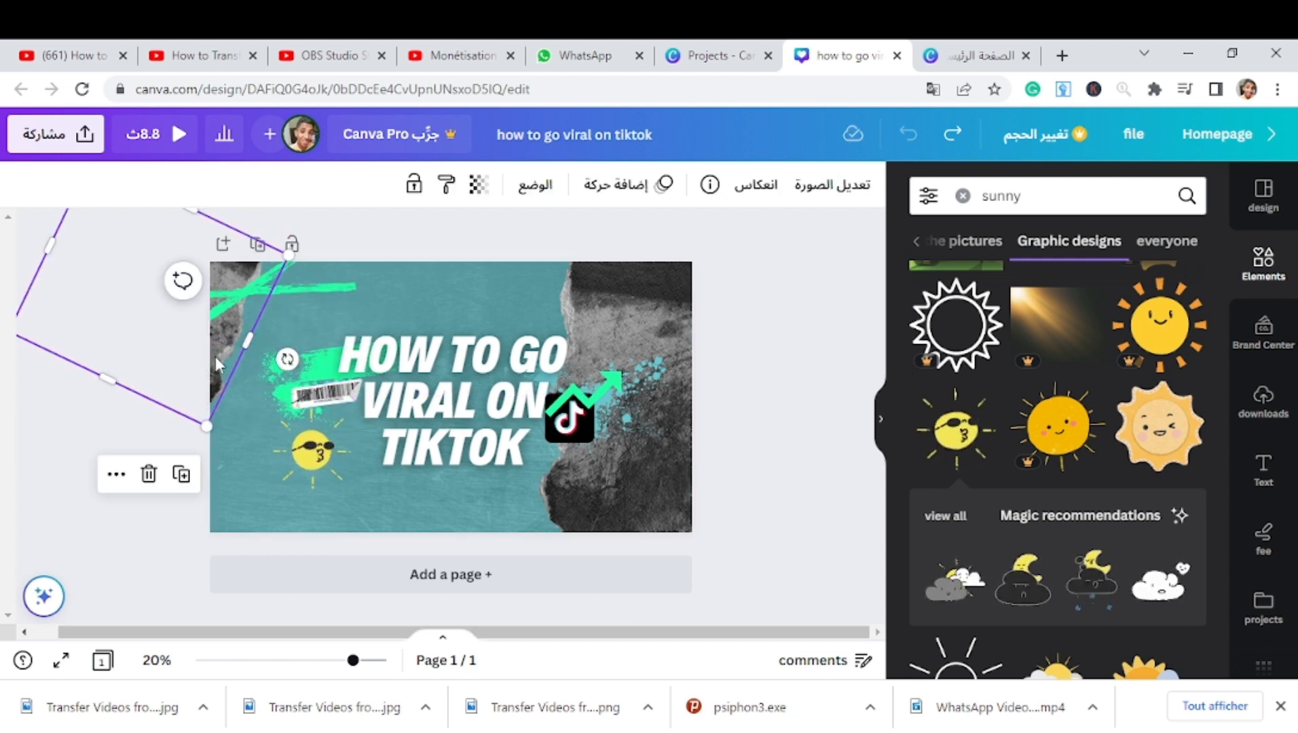
drag(215, 356, 355, 386)
drag(304, 480, 110, 468)
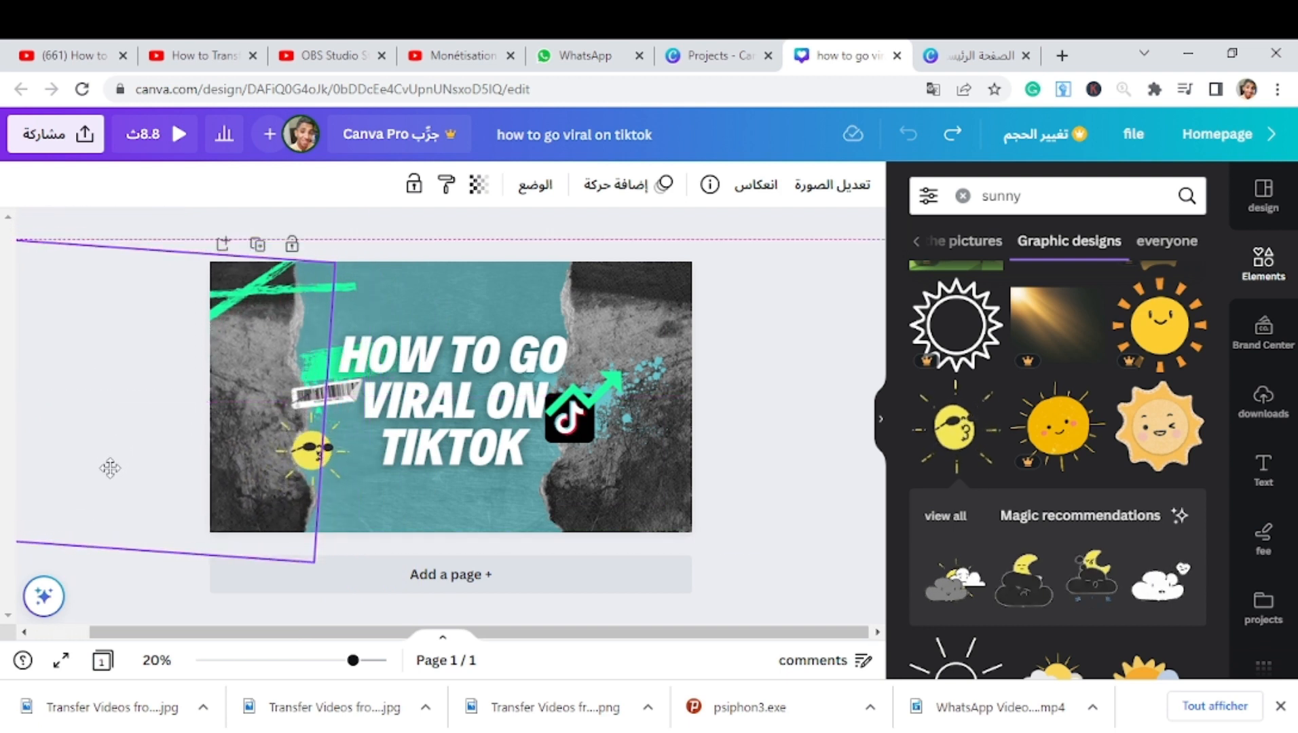
- Shift the title slightly up and toward the page's left, and move the barcode sticker off it onto the left-hand torn grey paper
click(440, 364)
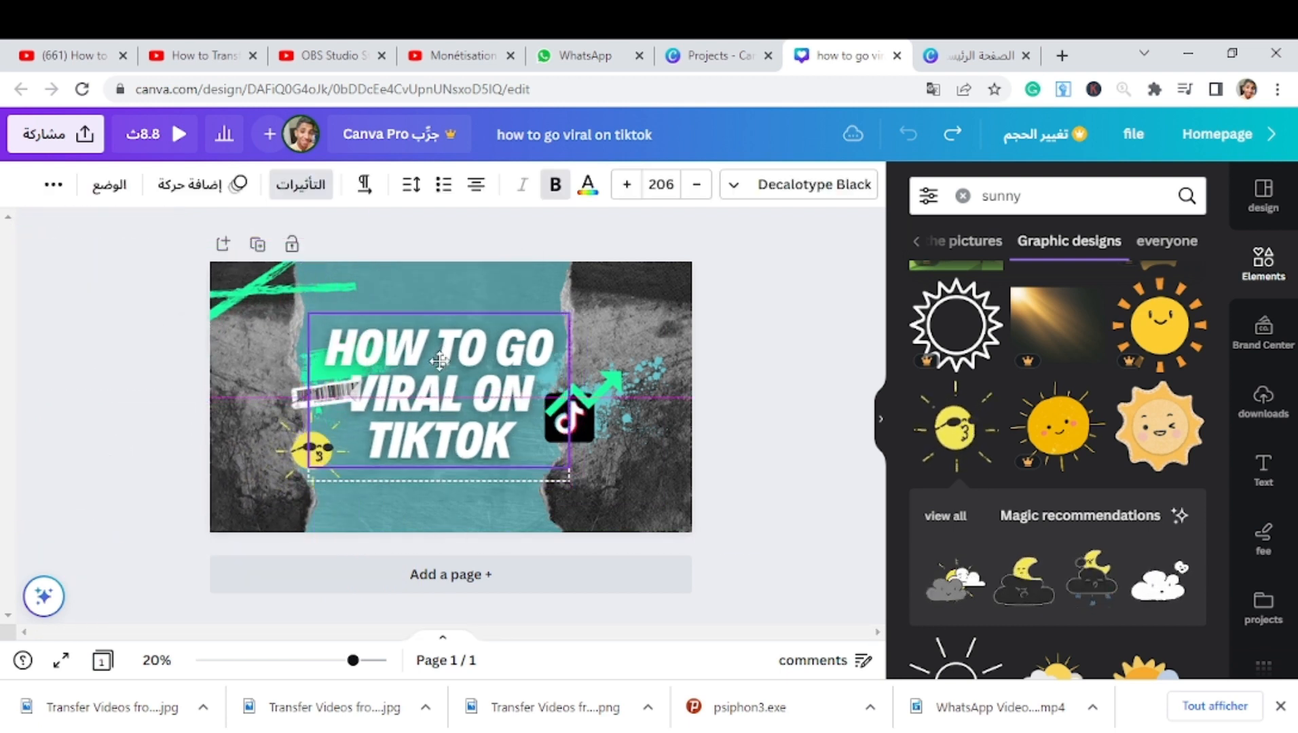
click(292, 402)
click(292, 403)
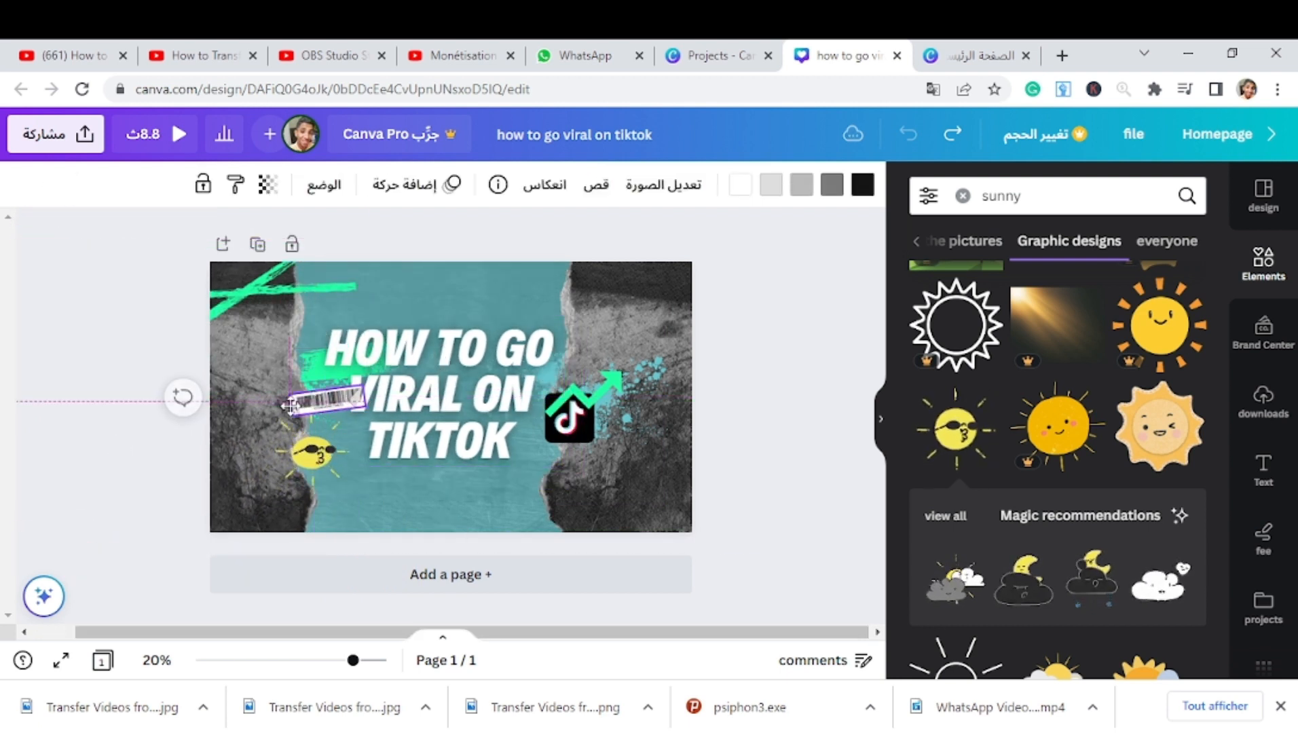
drag(291, 406, 256, 382)
click(468, 293)
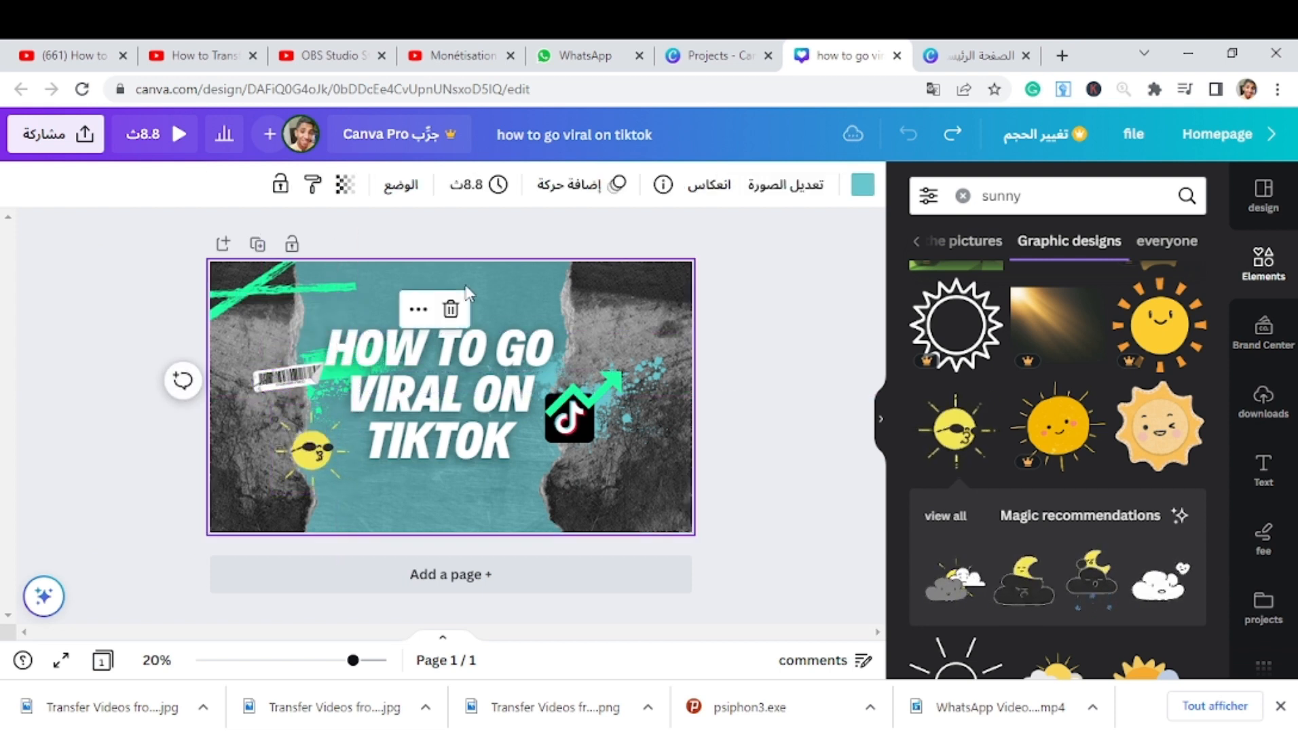
click(761, 308)
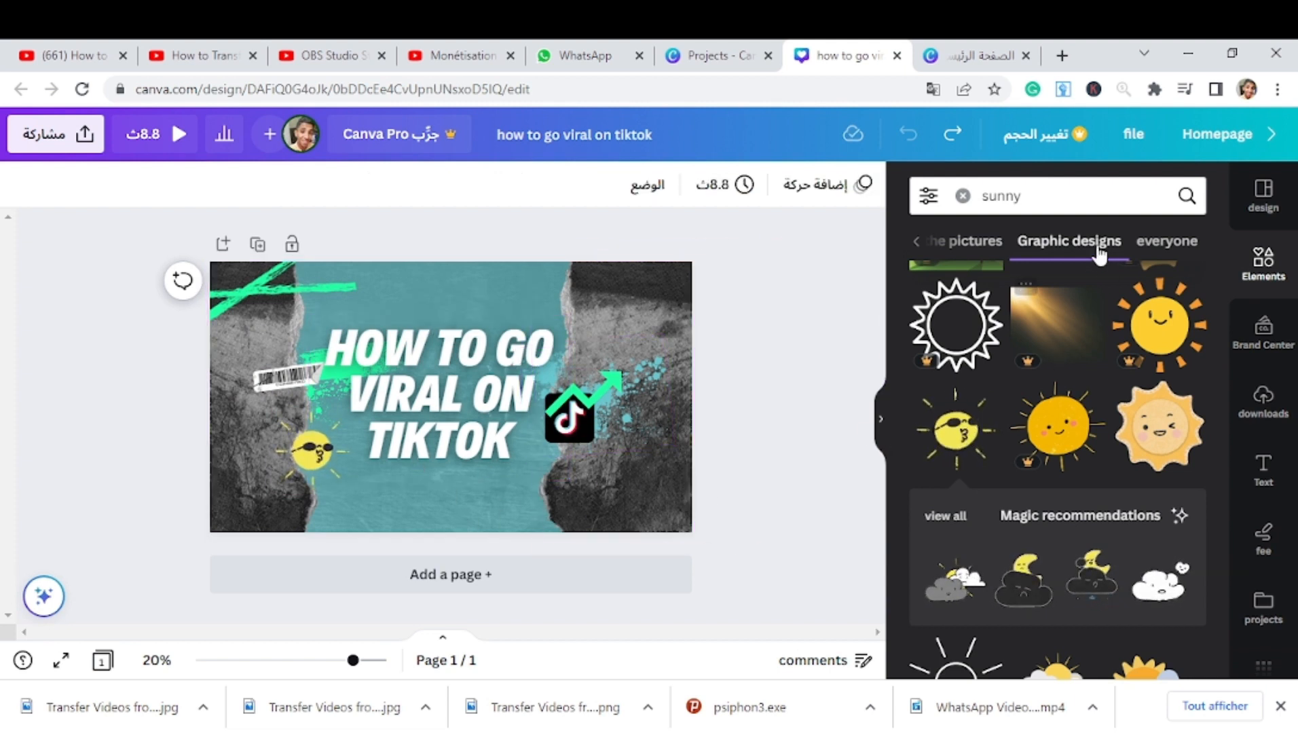
- Search the elements library for "youtube" and add the round red YouTube play icon to the page
click(963, 195)
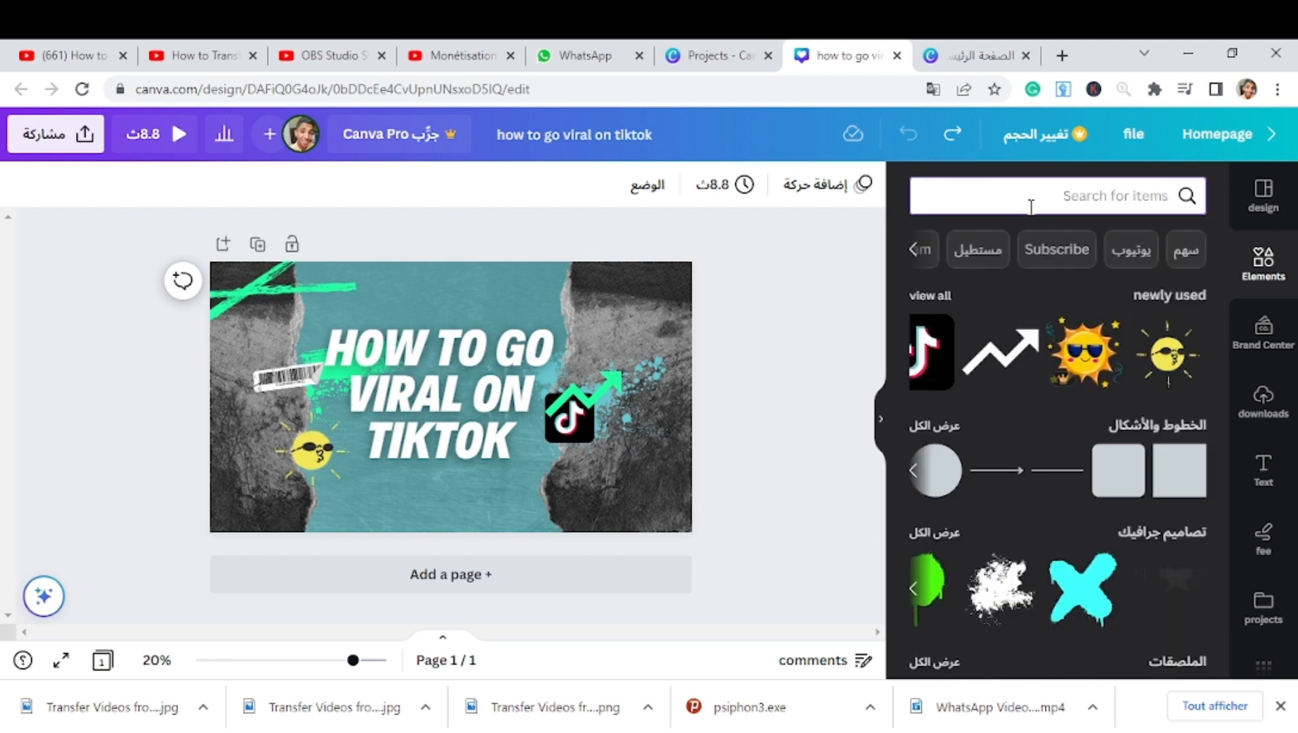
text(youtube)
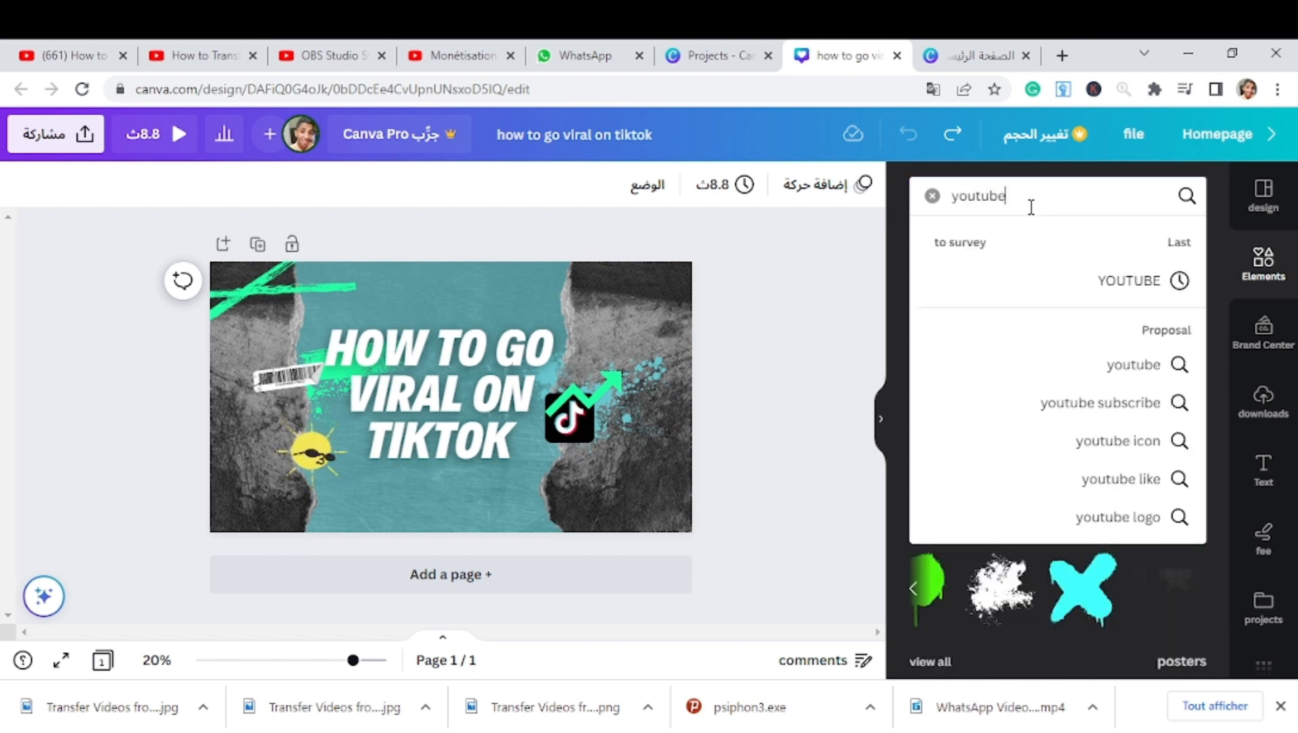
key(Return)
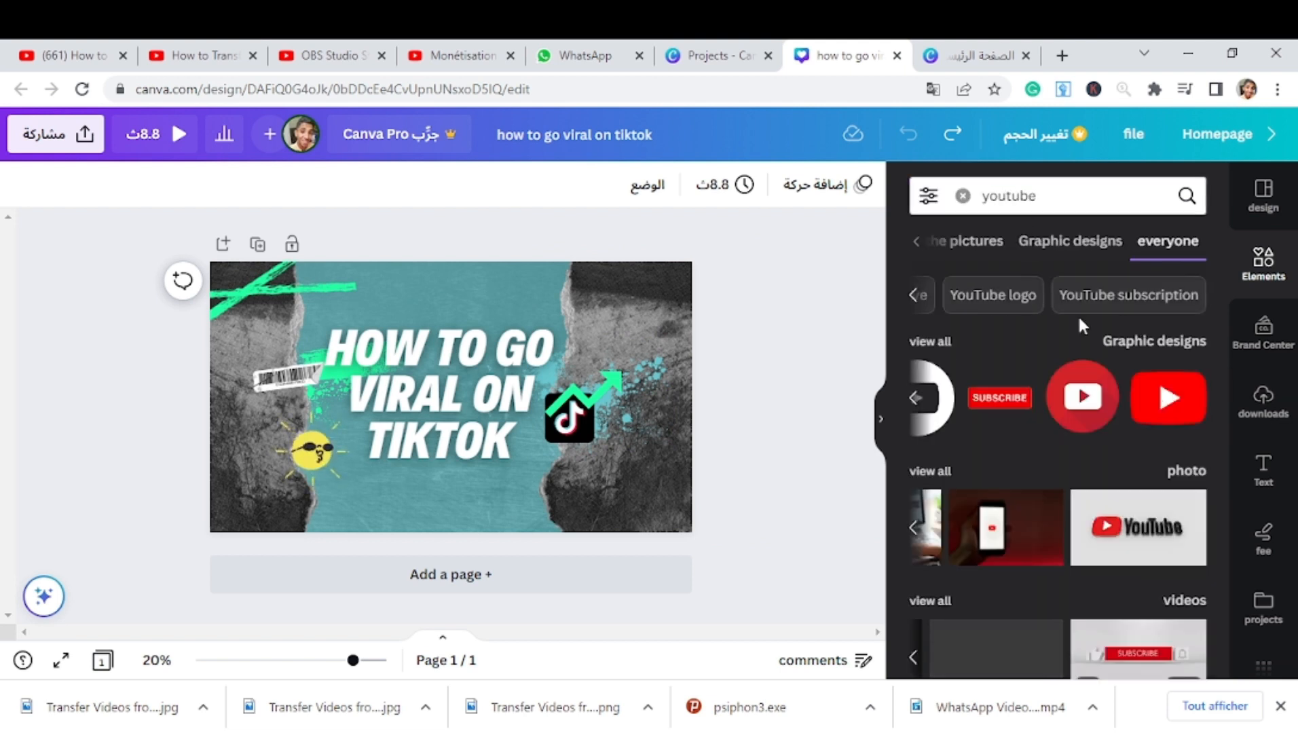
click(1081, 406)
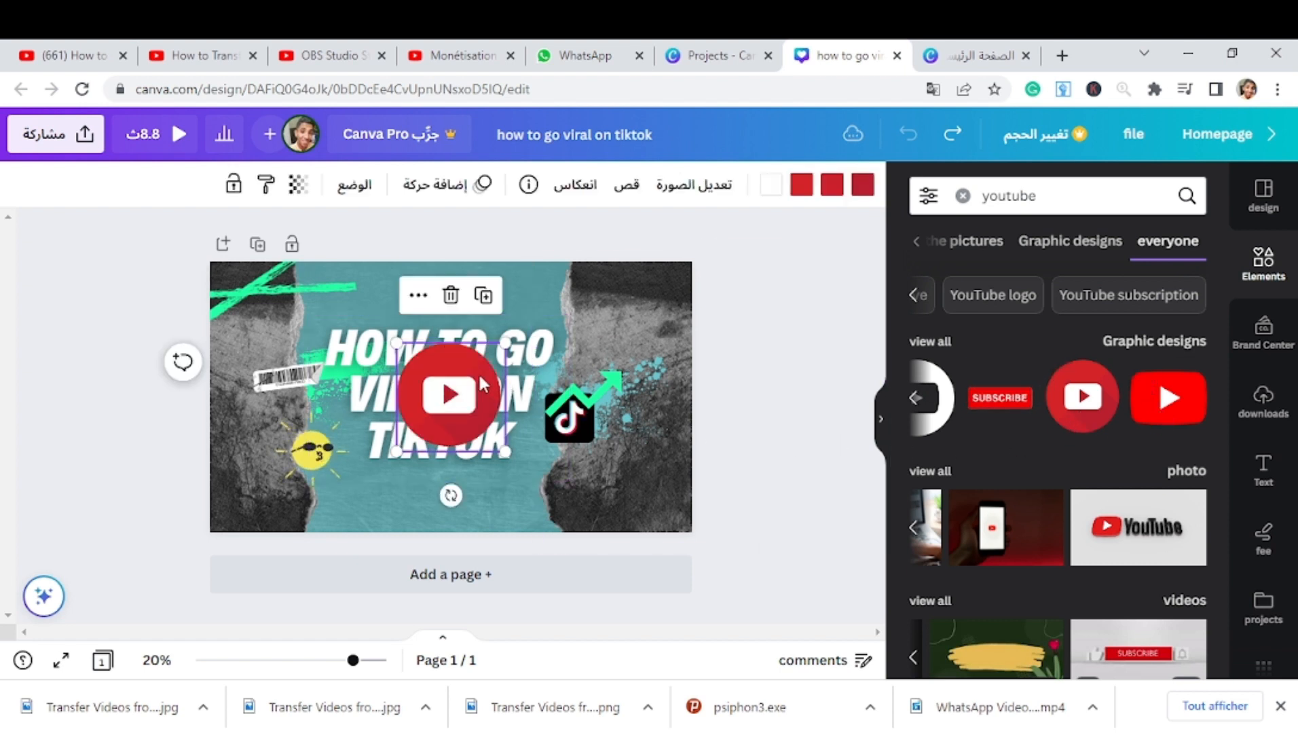
- Shrink the round YouTube icon and place it in the page's lower-right corner
drag(503, 358, 461, 385)
drag(434, 428, 664, 504)
click(762, 406)
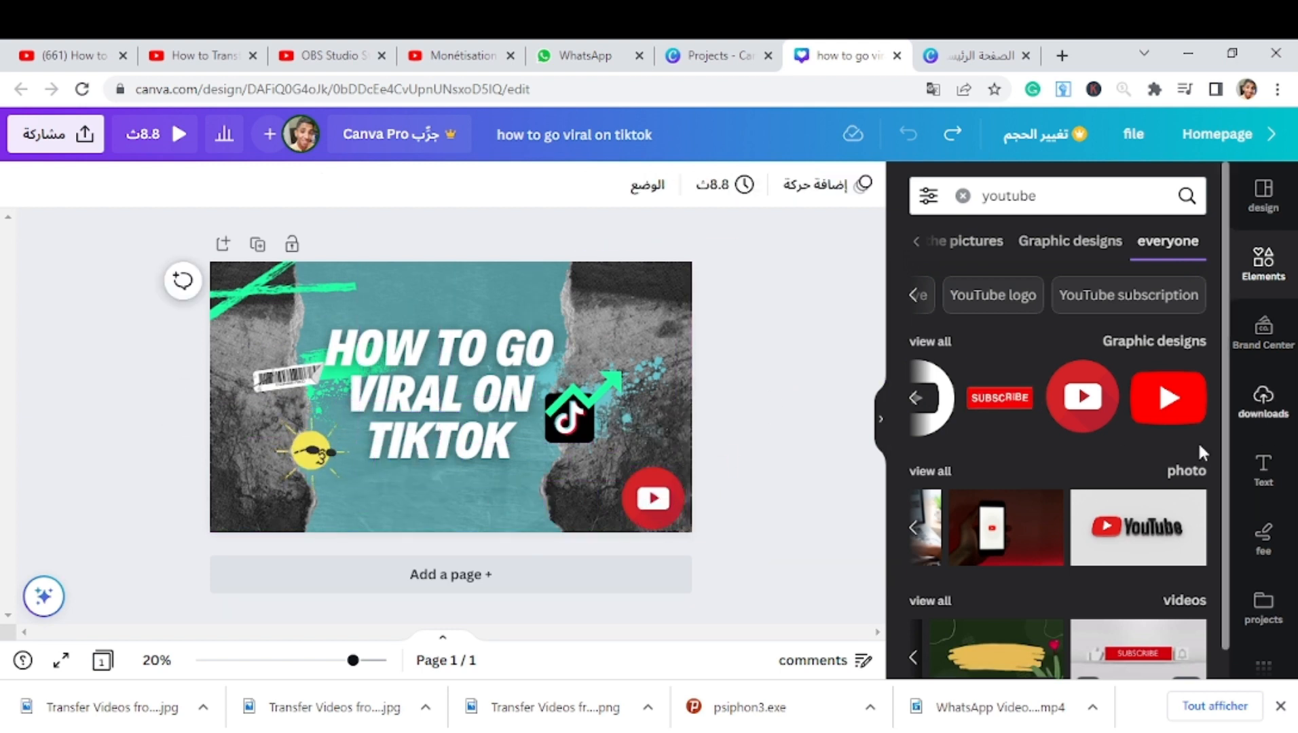
scroll(1045, 465, down, 1)
scroll(1044, 466, down, 3)
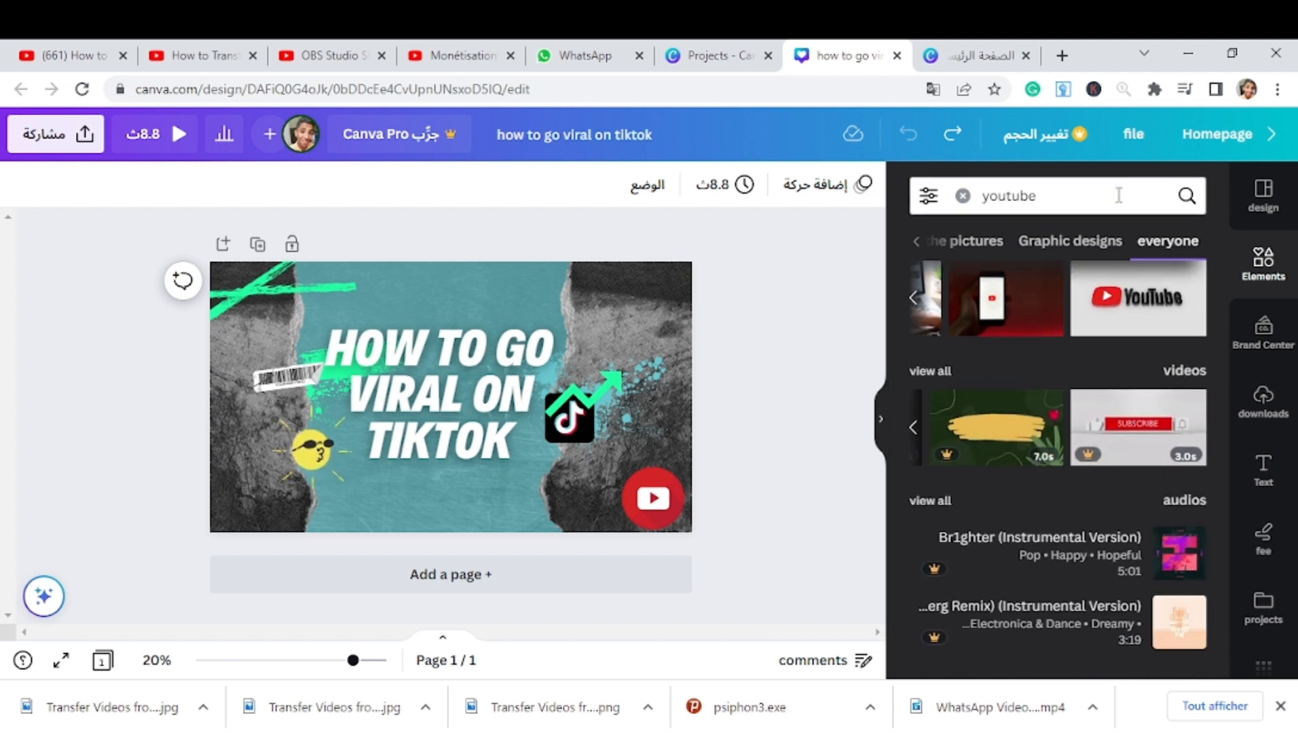
- Download the finished design with the file type set to JPG
click(82, 135)
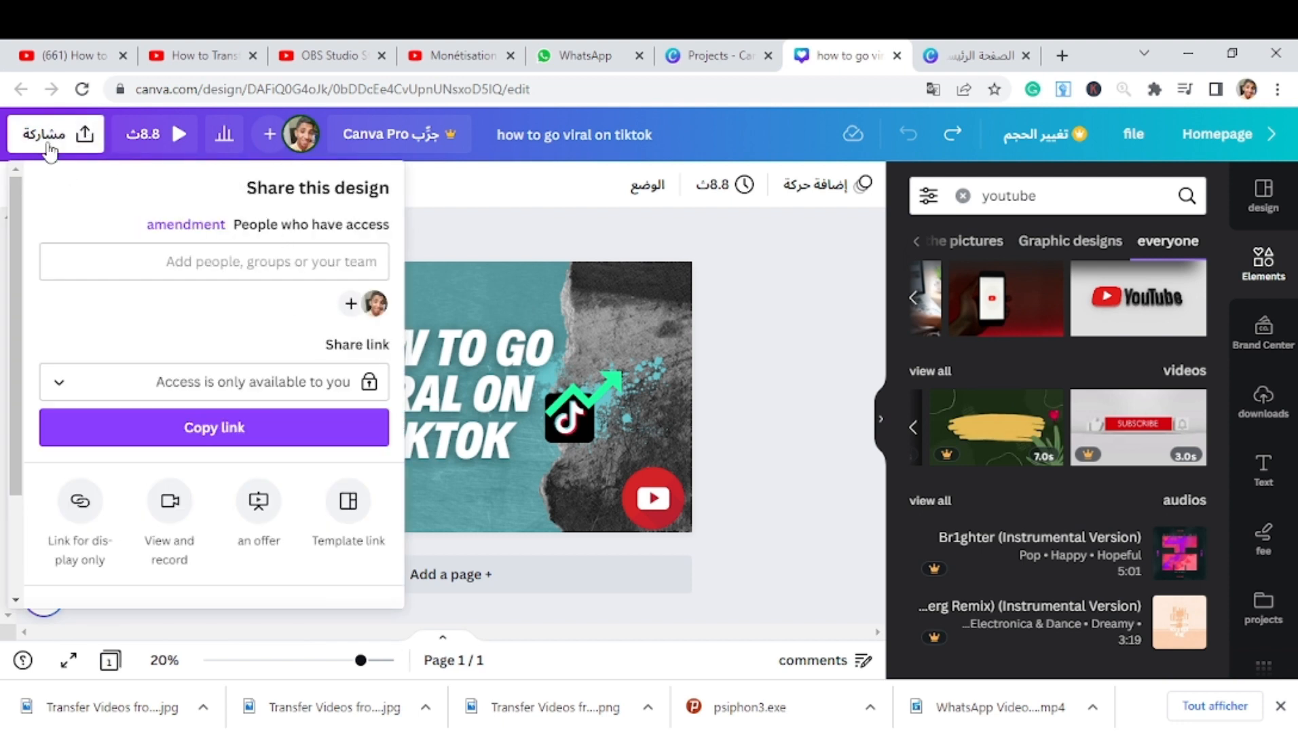
scroll(284, 458, down, 2)
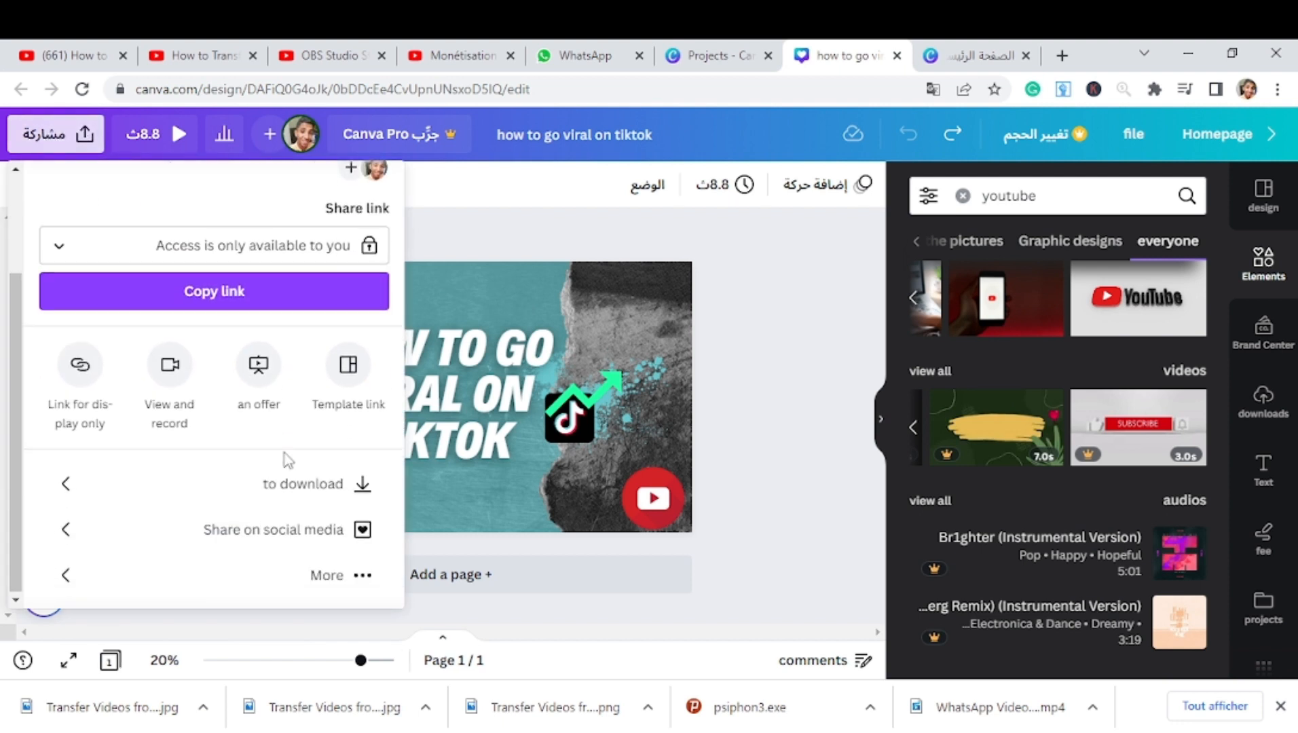
click(305, 502)
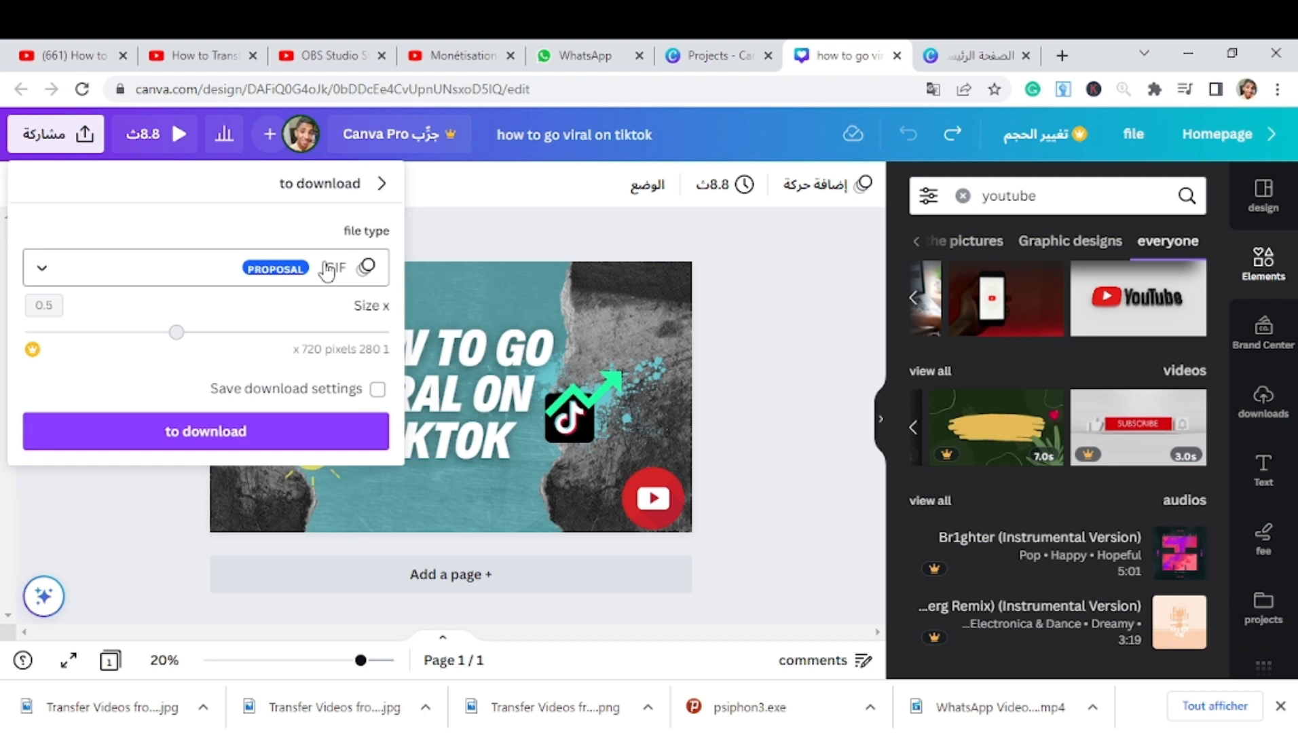
click(325, 265)
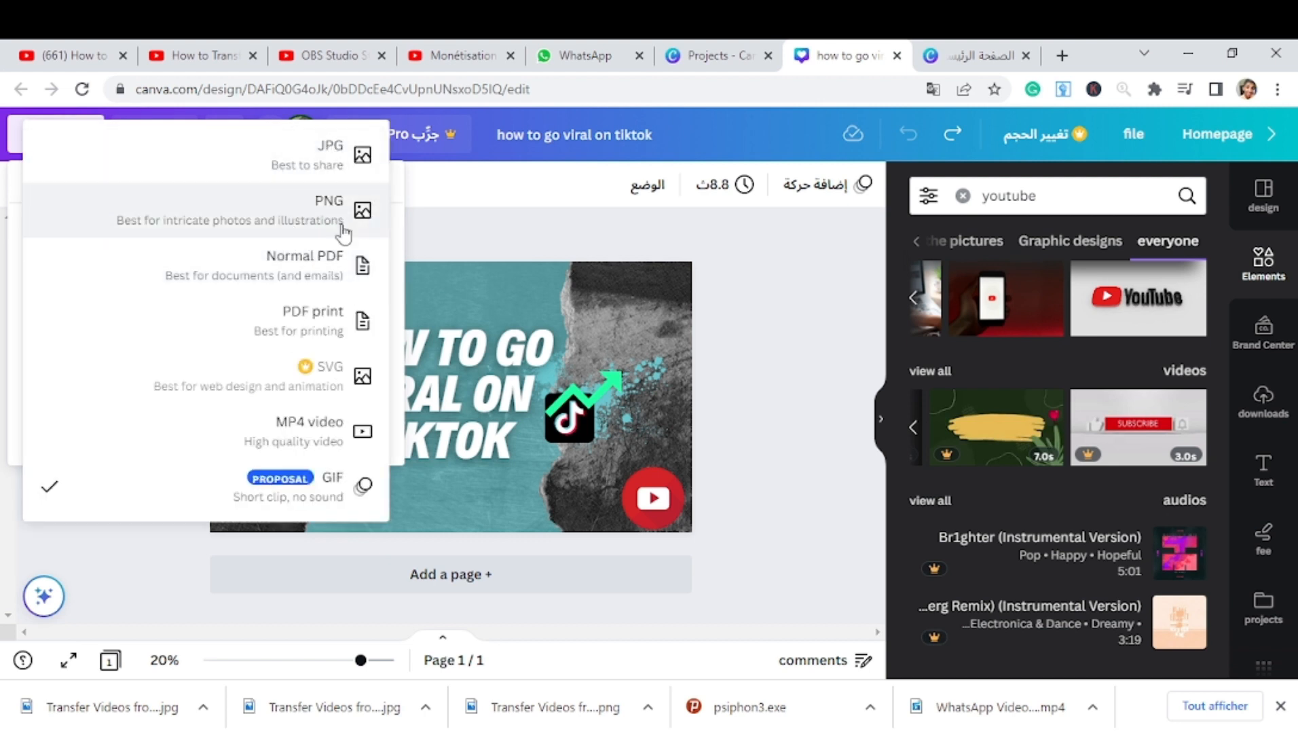
click(303, 172)
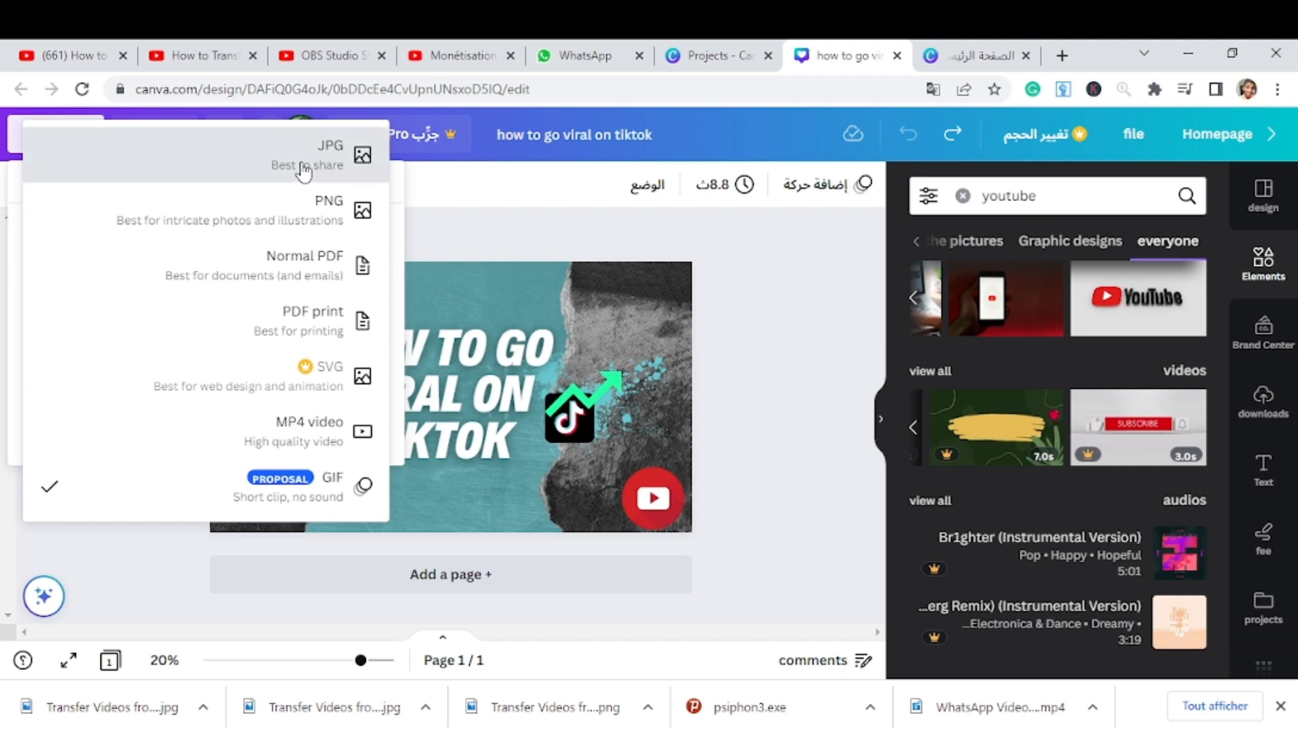
click(246, 572)
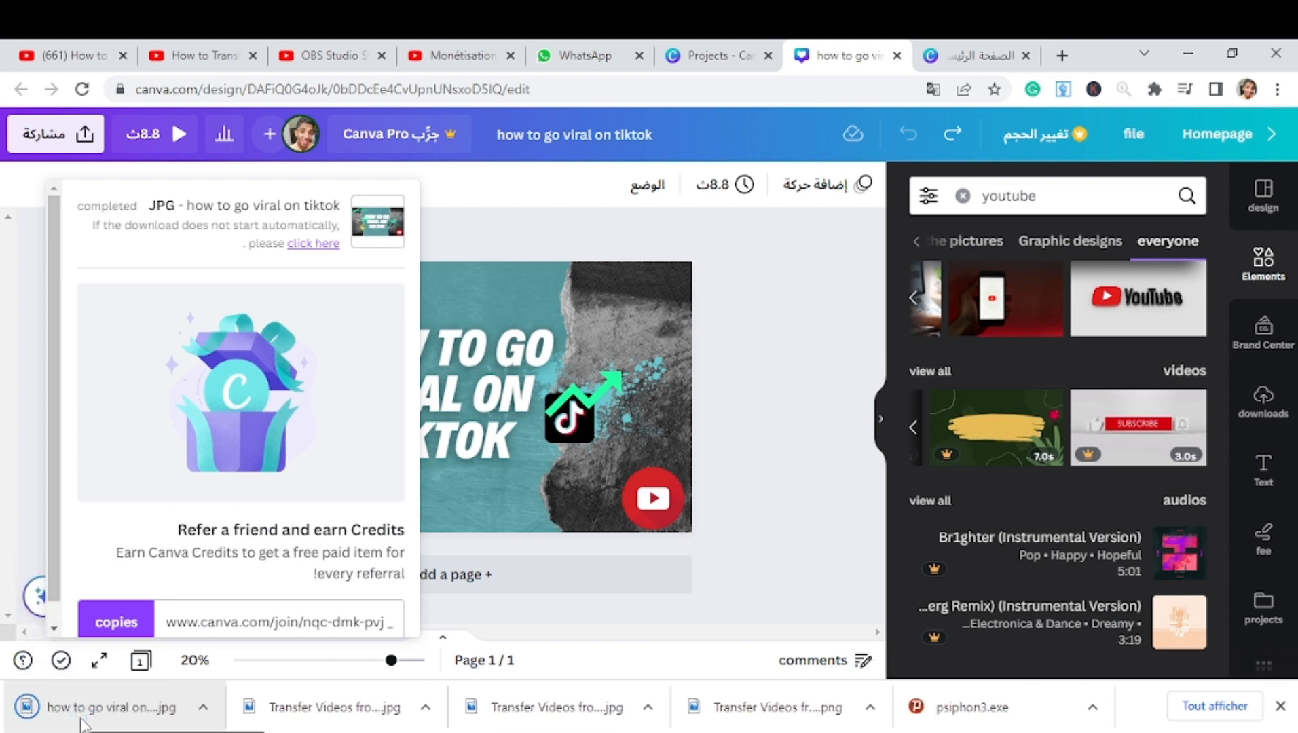
- Open the downloaded "how to go viral on tiktok" image maximized in Photos to check it, and return to the design page
click(82, 721)
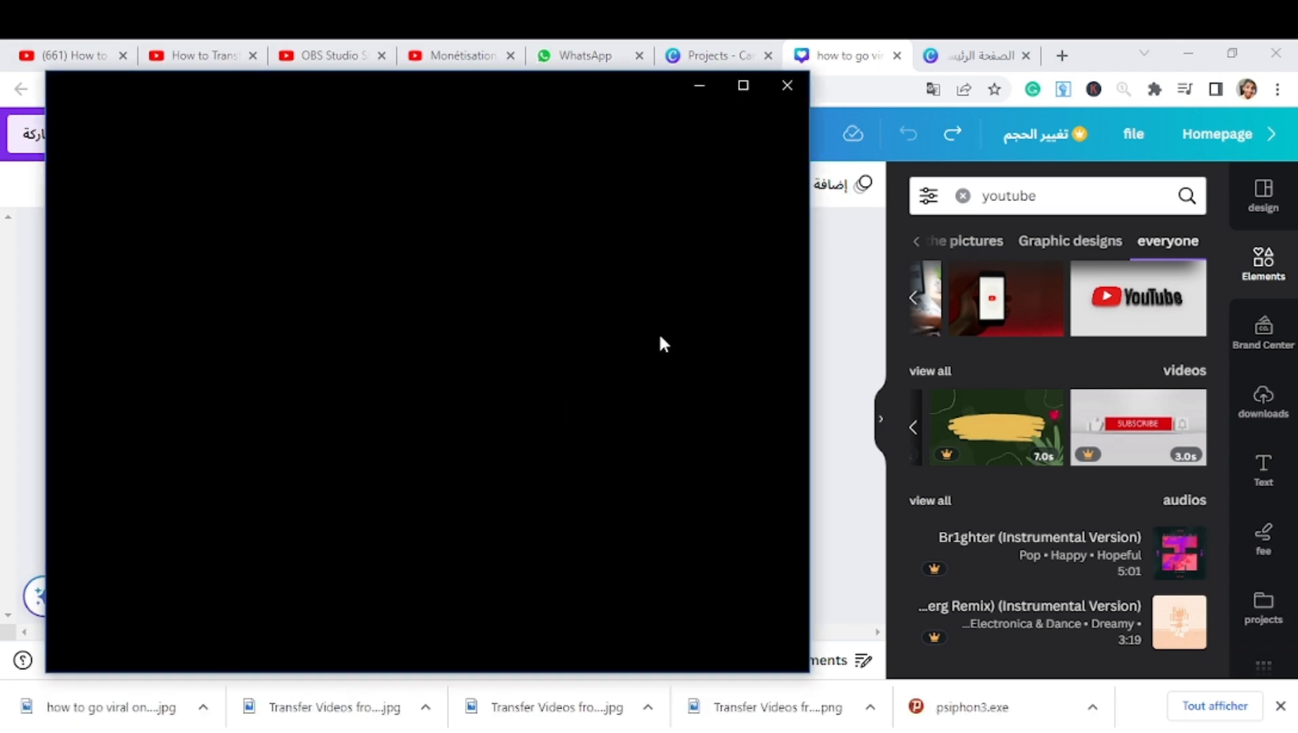
click(742, 89)
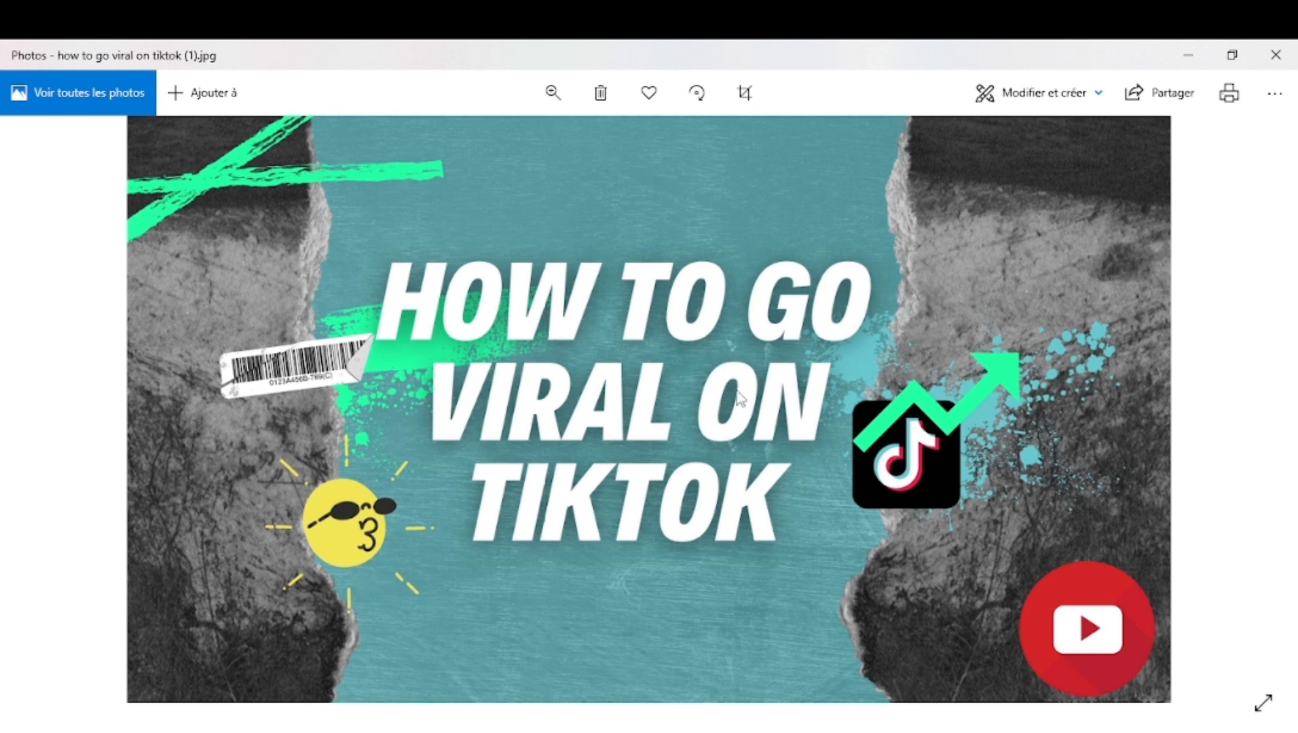
click(1276, 55)
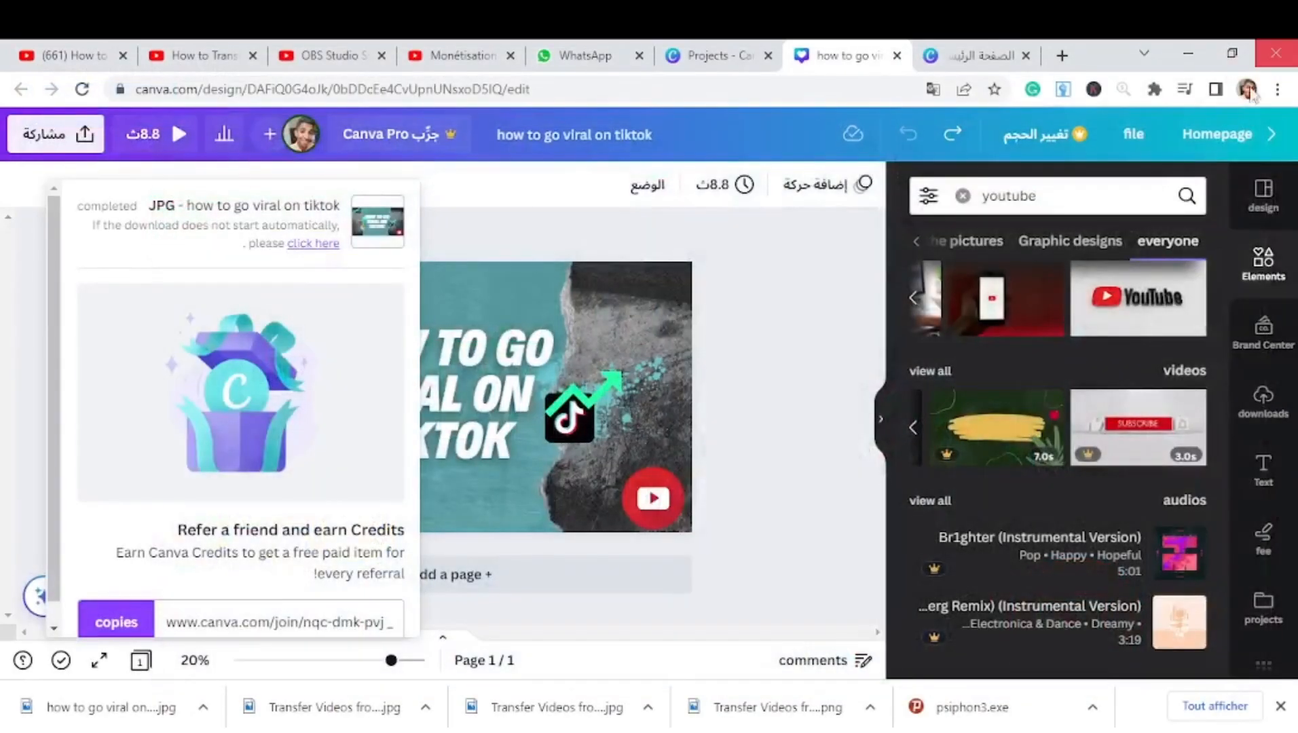
click(739, 268)
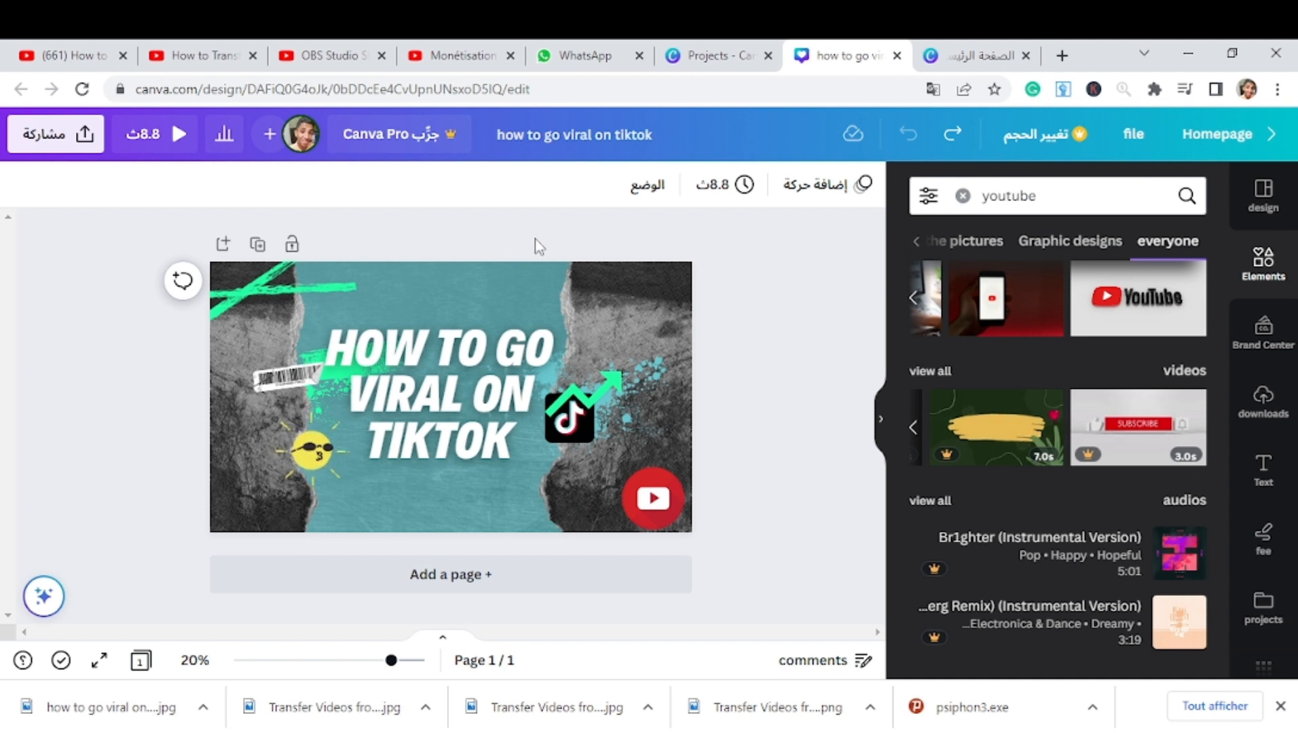
drag(538, 246, 885, 542)
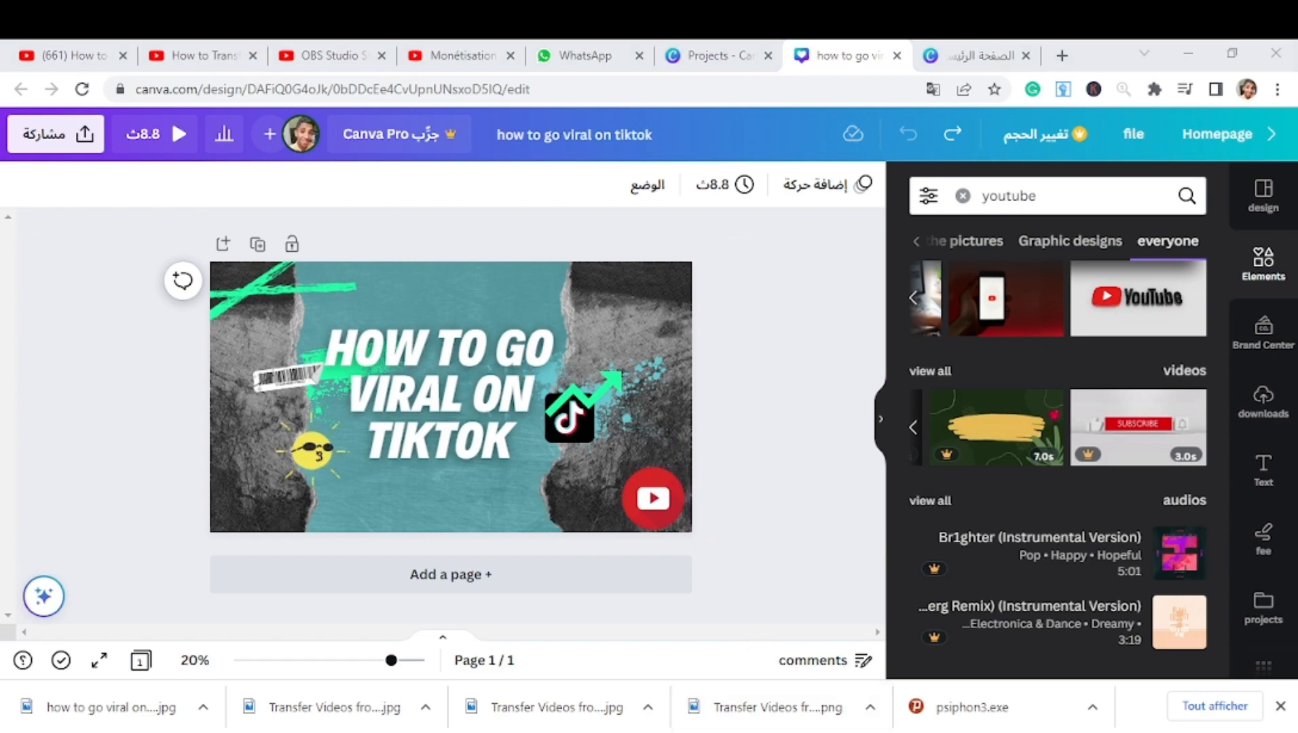